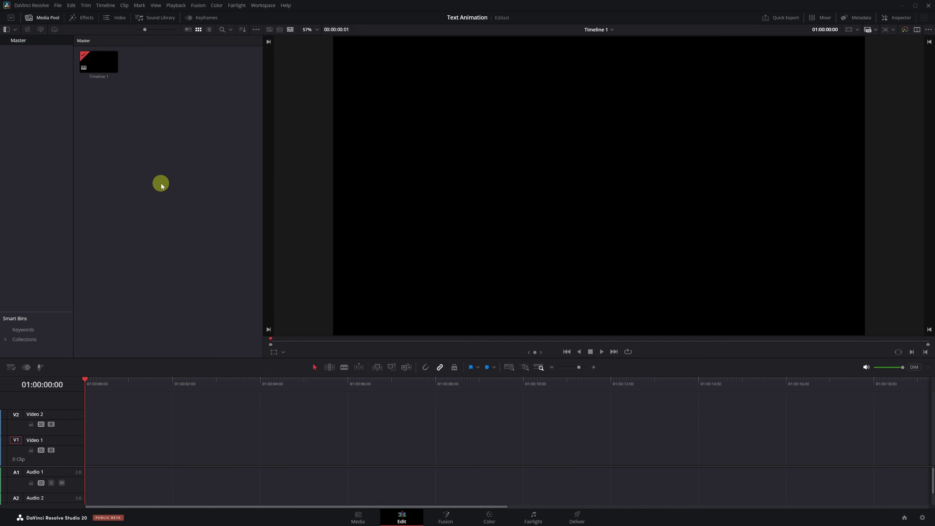
Create a new Fusion Composition in the Media Pool and place it on Video 1.
right_click(161, 185)
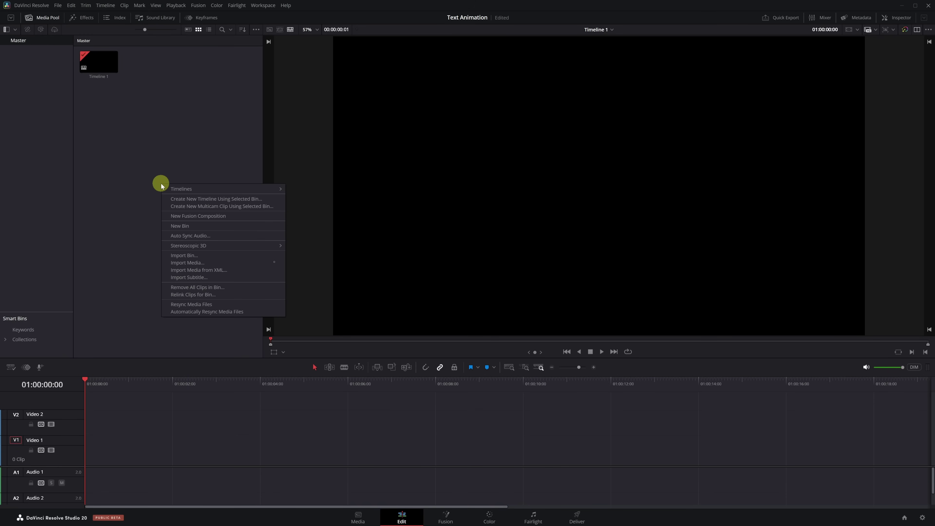
left_click(192, 217)
left_click(528, 297)
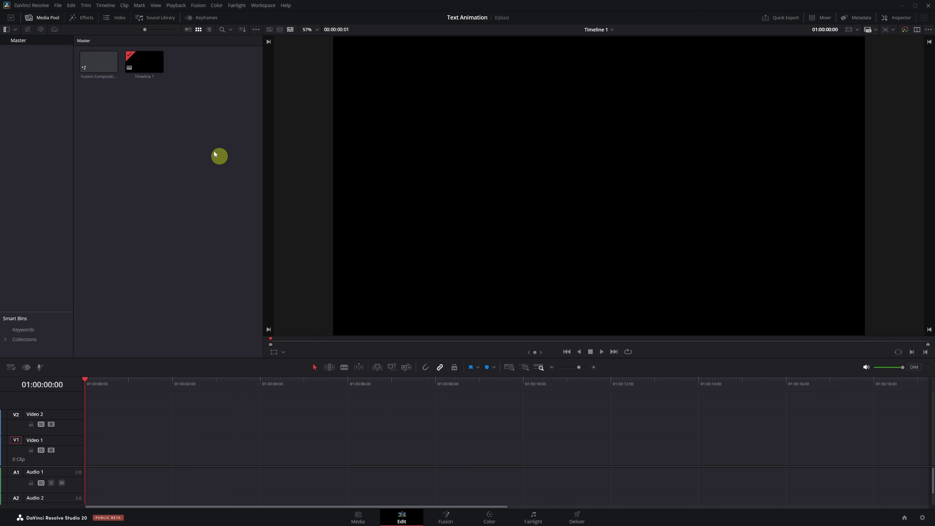
left_click(98, 62)
left_click_drag(98, 62, 135, 451)
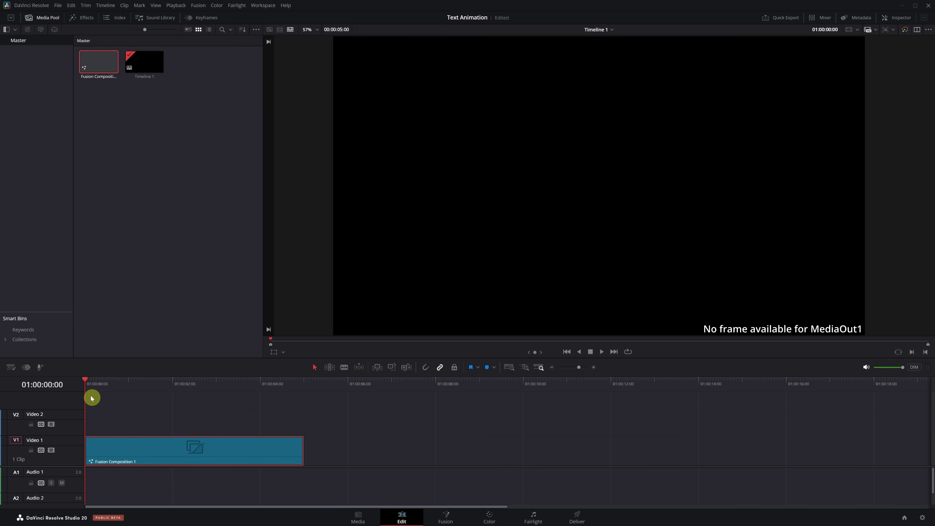
Move the playhead into Fusion Composition 1, select the clip, and open it on the Fusion page.
left_click_drag(86, 380, 100, 385)
left_click(110, 447)
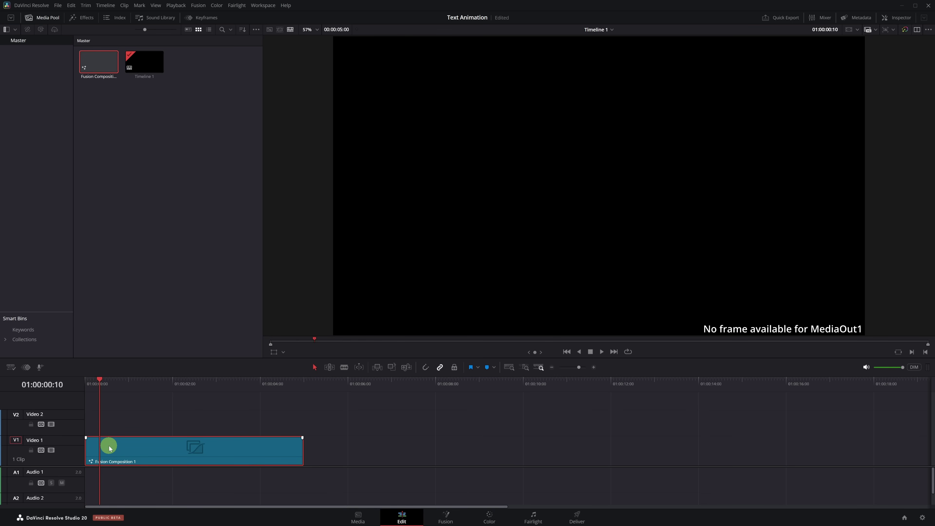
left_click(452, 518)
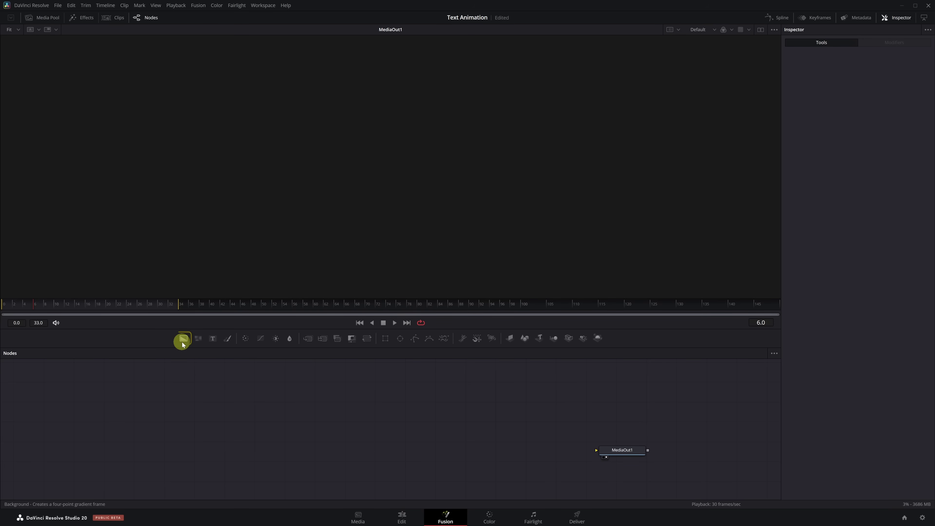
Add a Background node and connect Background1's output to MediaOut1.
left_click(182, 339)
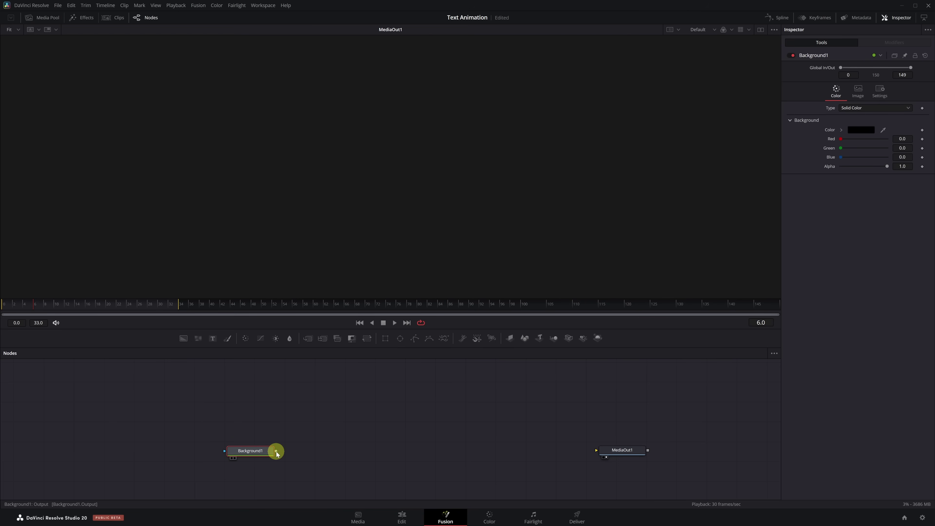
left_click_drag(277, 453, 597, 450)
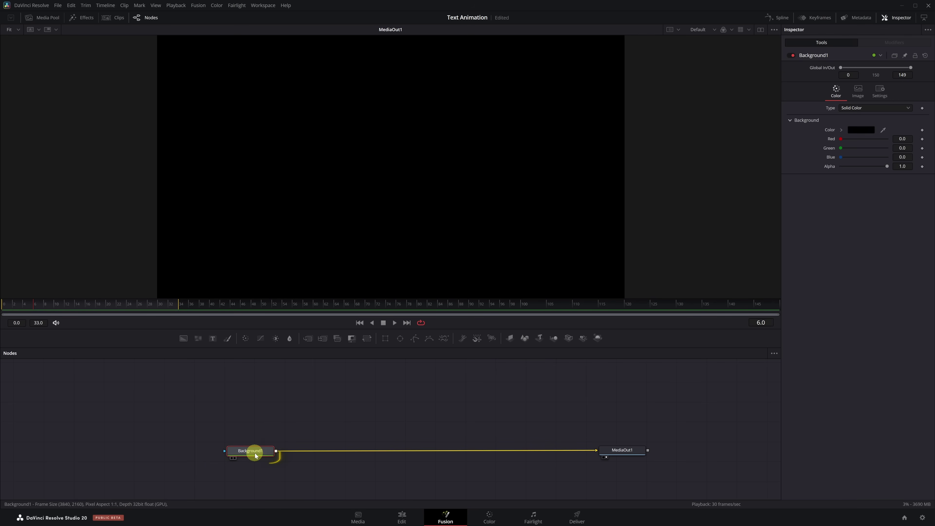
Add a Text+ node, placing Merge1 before MediaOut1 and Text1 above it.
left_click(214, 341)
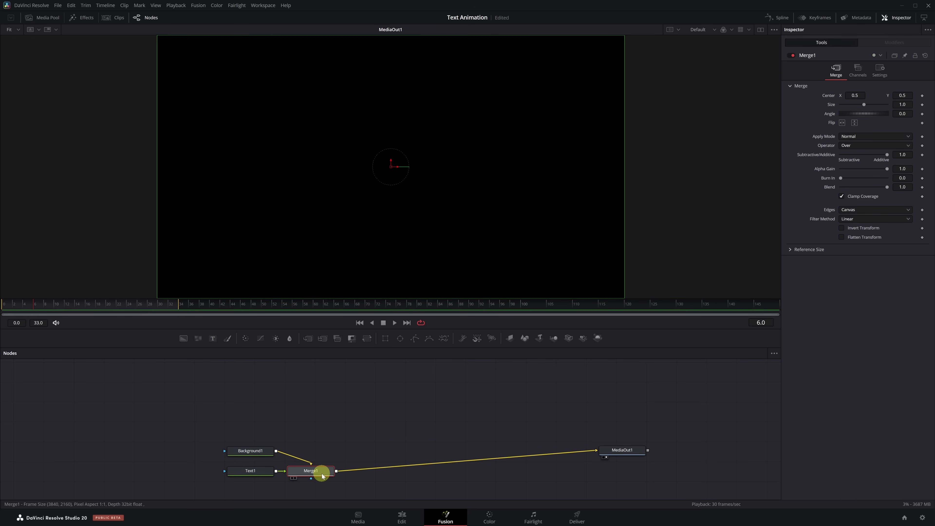
left_click_drag(313, 472, 433, 456)
left_click_drag(272, 474, 434, 392)
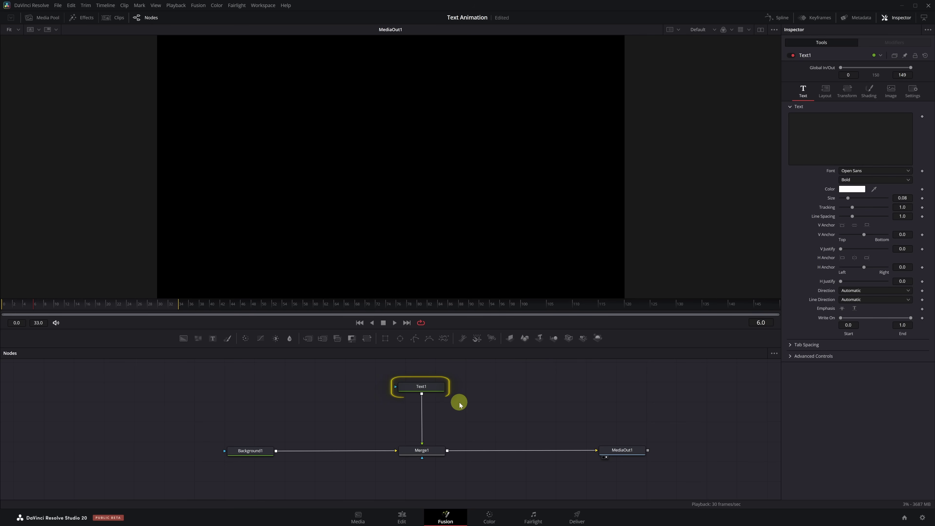
Make Text1 read 'Animation' in Montserrat Black at size about 0.19.
left_click(433, 391)
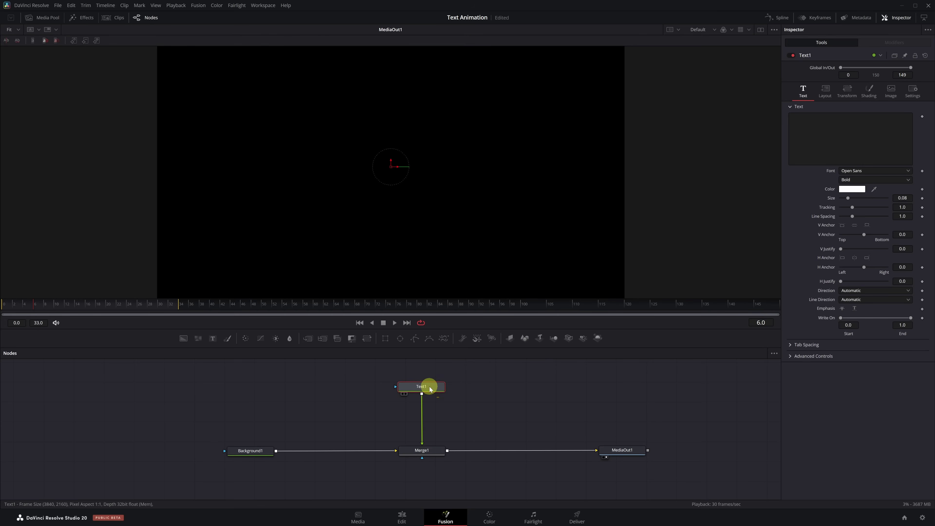
left_click(826, 136)
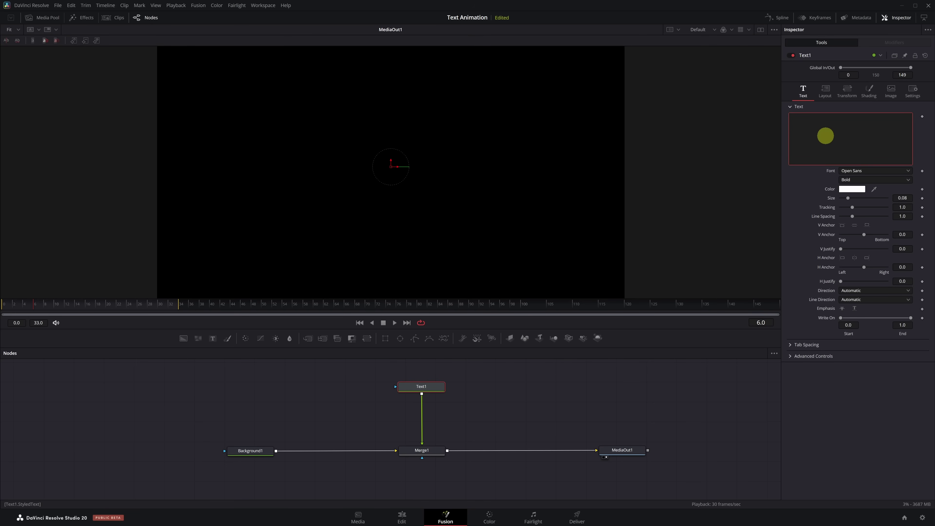
type("Animation")
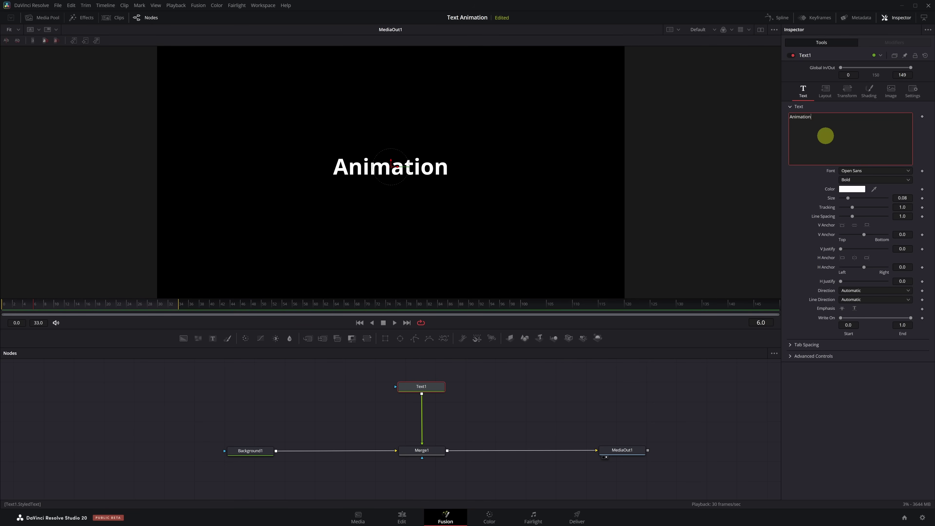
left_click(897, 171)
type("mont")
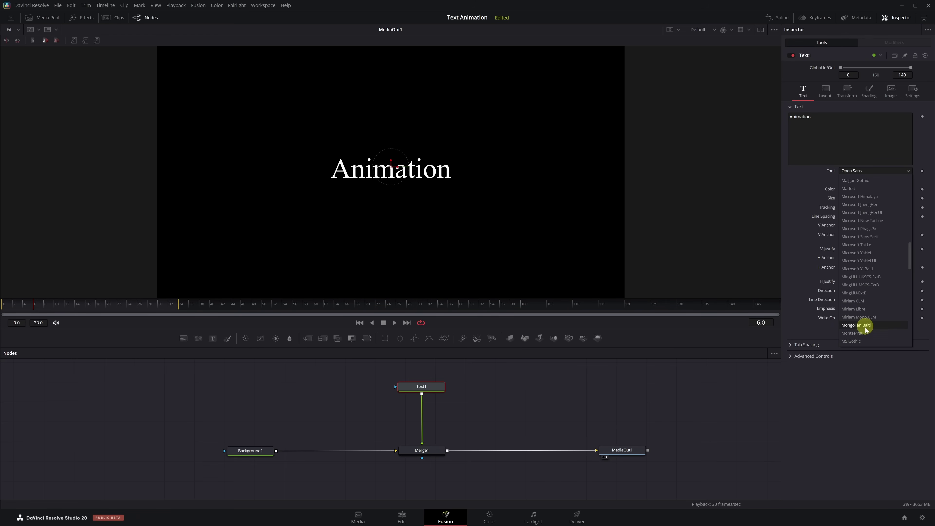
left_click(860, 333)
left_click(910, 181)
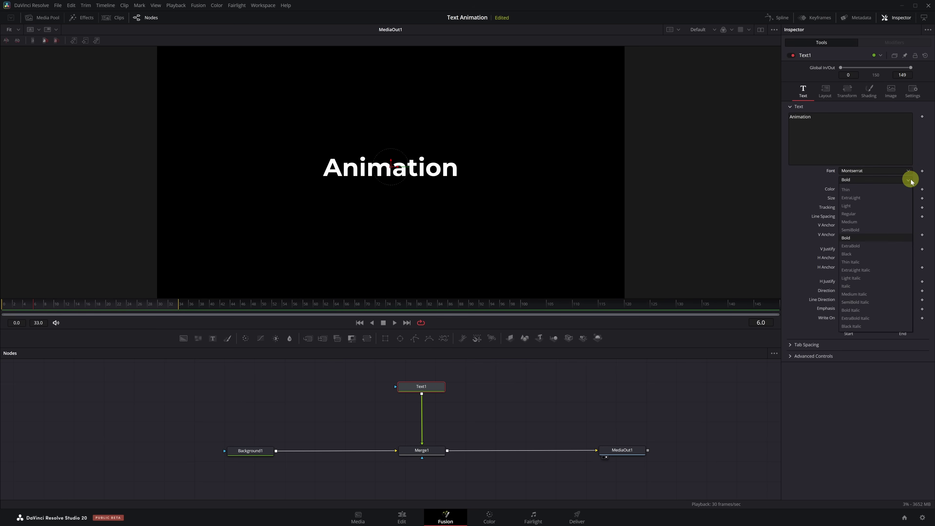
left_click(867, 254)
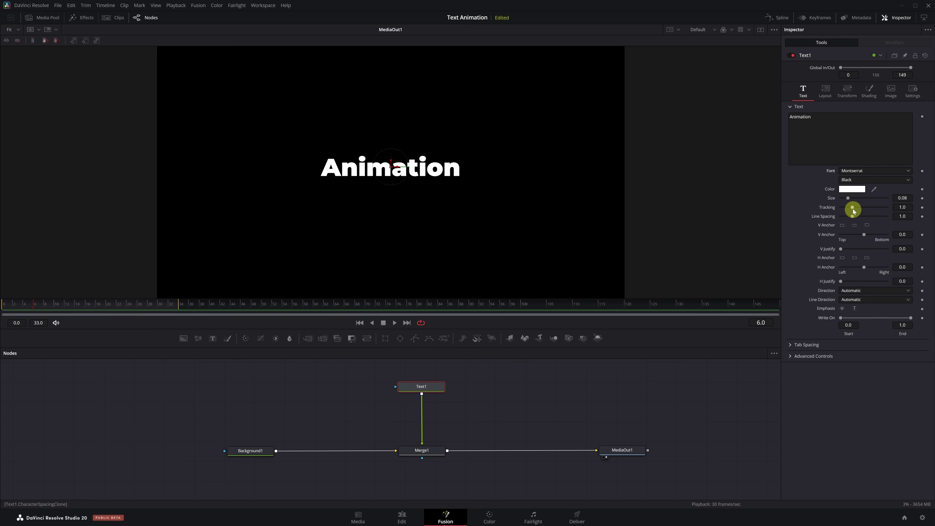
left_click_drag(848, 198, 861, 201)
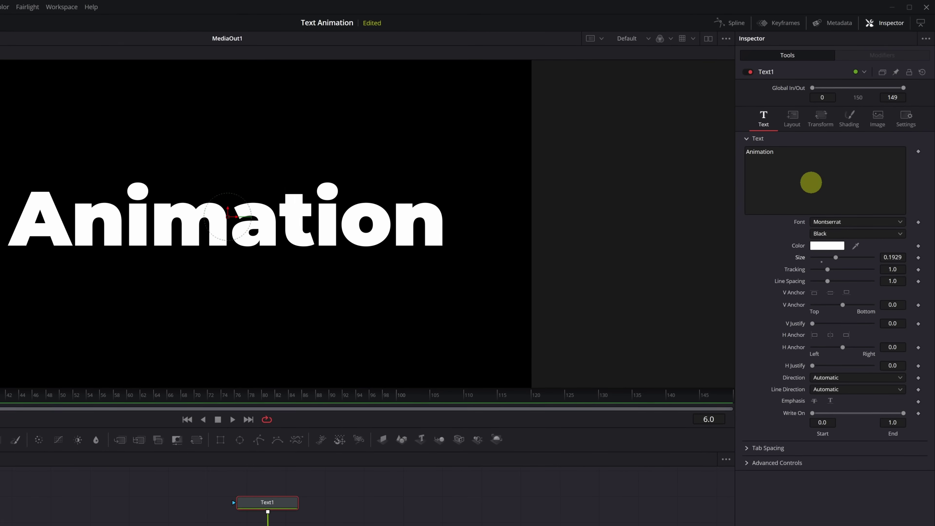
Add a Follower modifier to Text1's text and show Follower1's Shading settings.
right_click(812, 182)
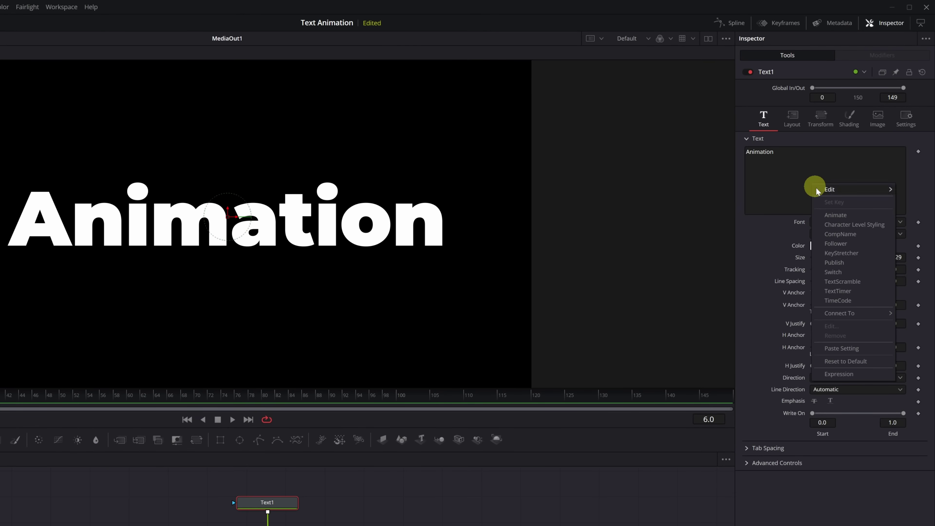
left_click(849, 243)
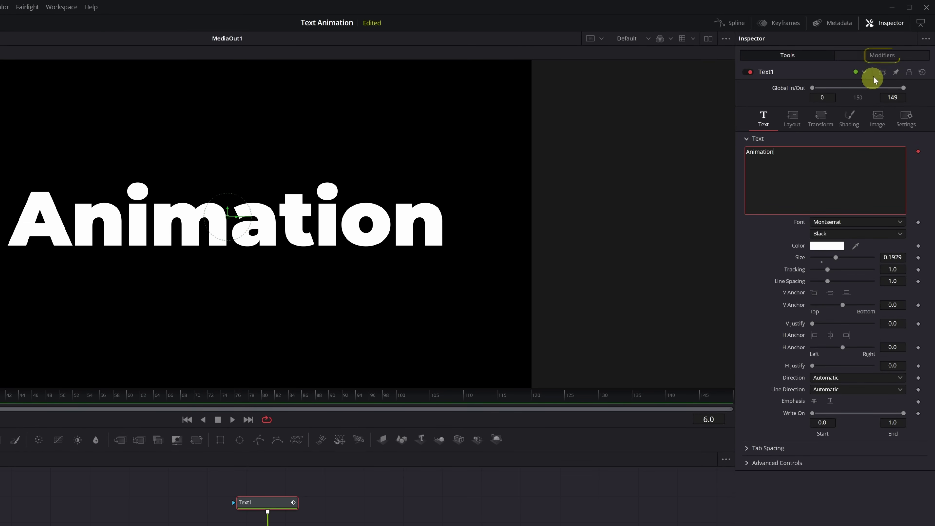
left_click(881, 56)
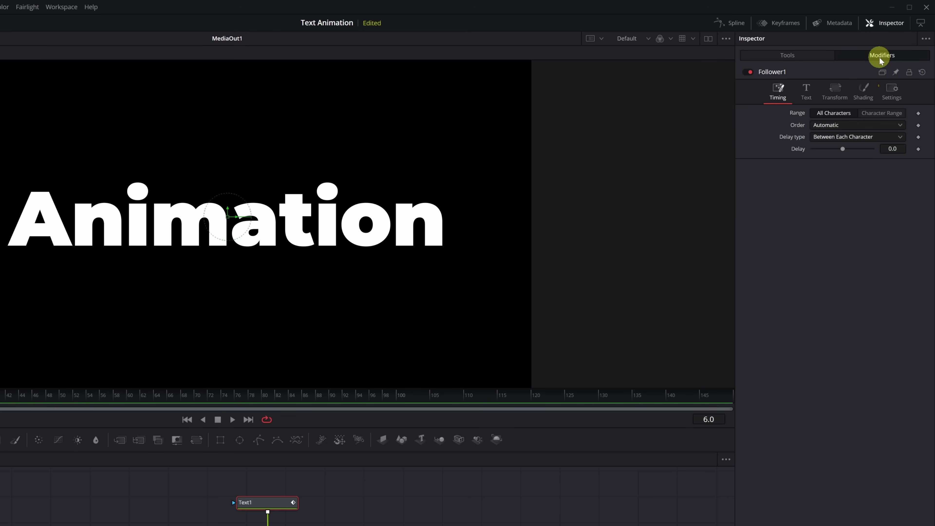
left_click(864, 103)
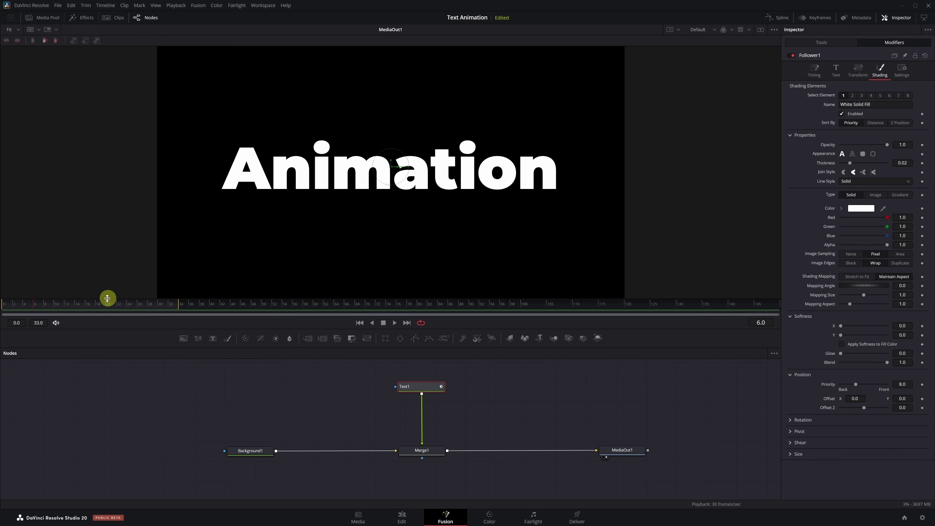
Keyframe Follower1's Opacity and character Offset at frame 15.
left_click(79, 306)
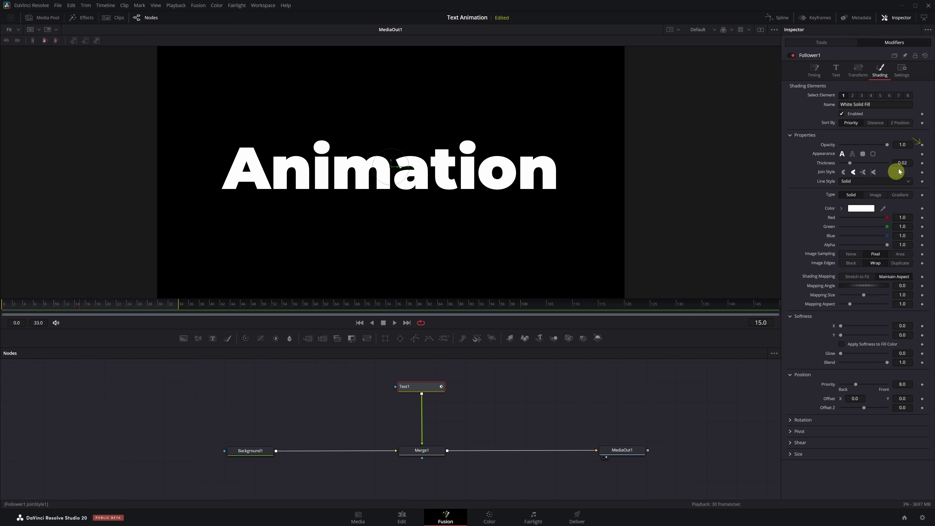
left_click(922, 145)
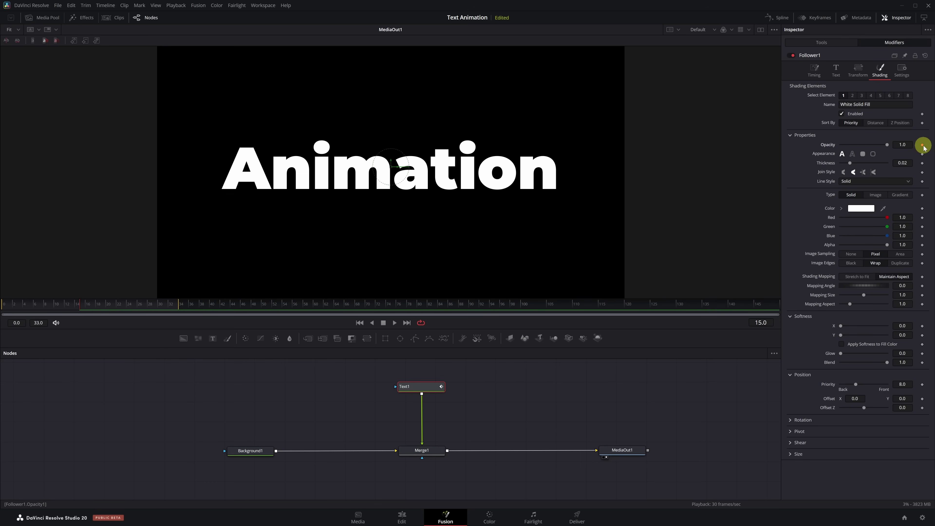
left_click(923, 399)
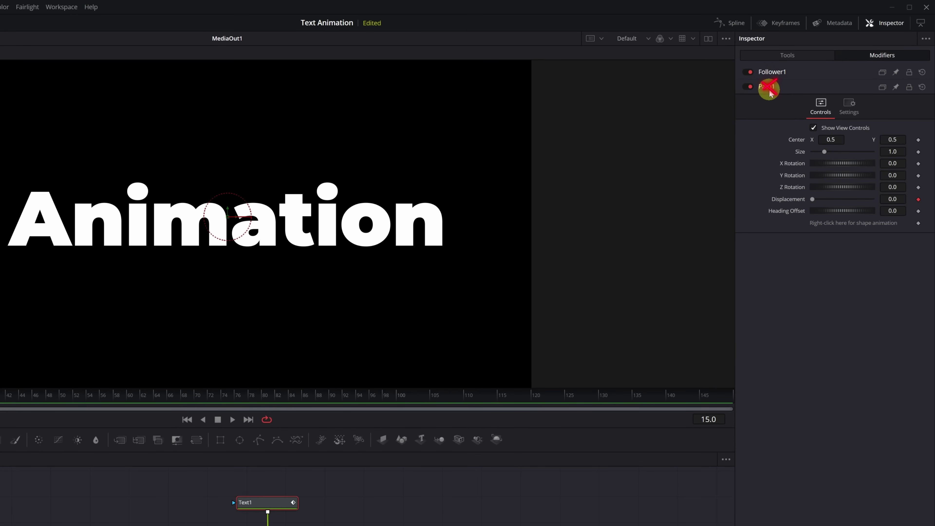
left_click(788, 70)
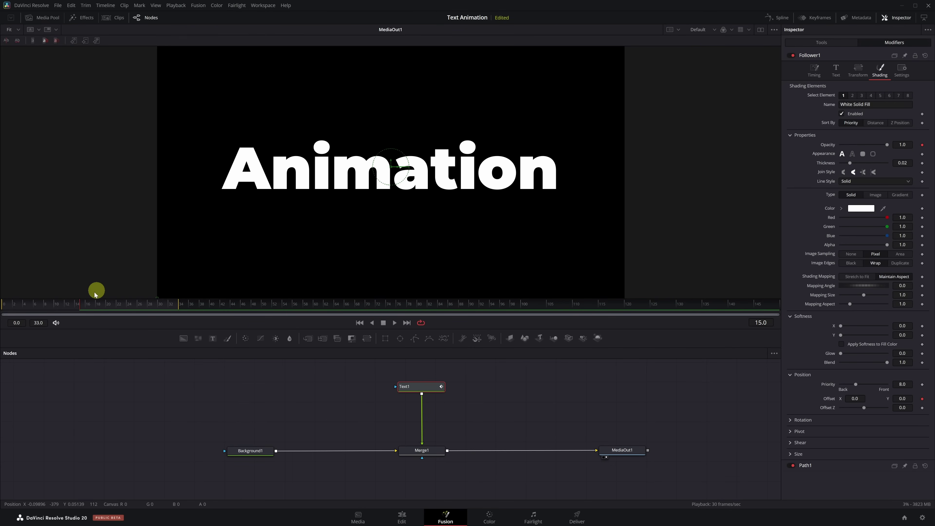
At frame 0, set Follower1's Offset Y to -0.3 and Opacity to 0, then preview.
left_click_drag(79, 309, 2, 309)
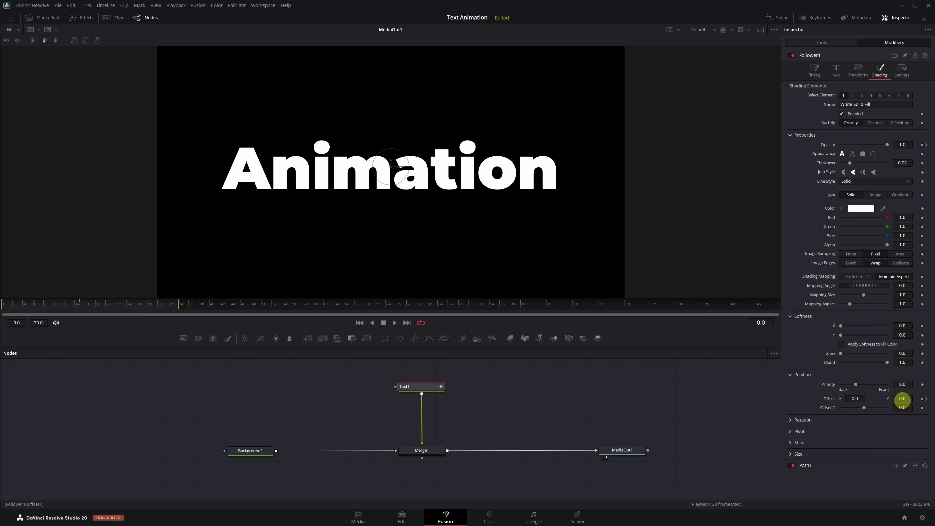
left_click(902, 399)
key("Return")
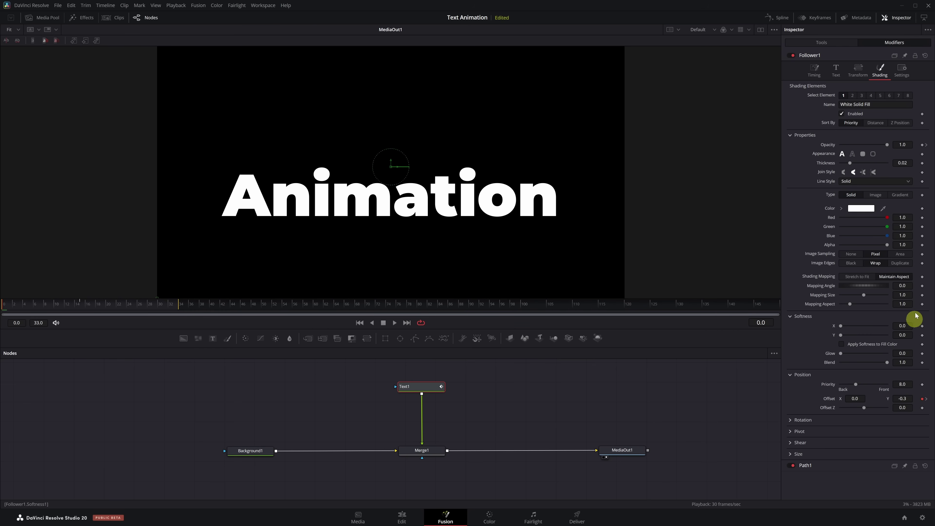
left_click_drag(887, 144, 835, 146)
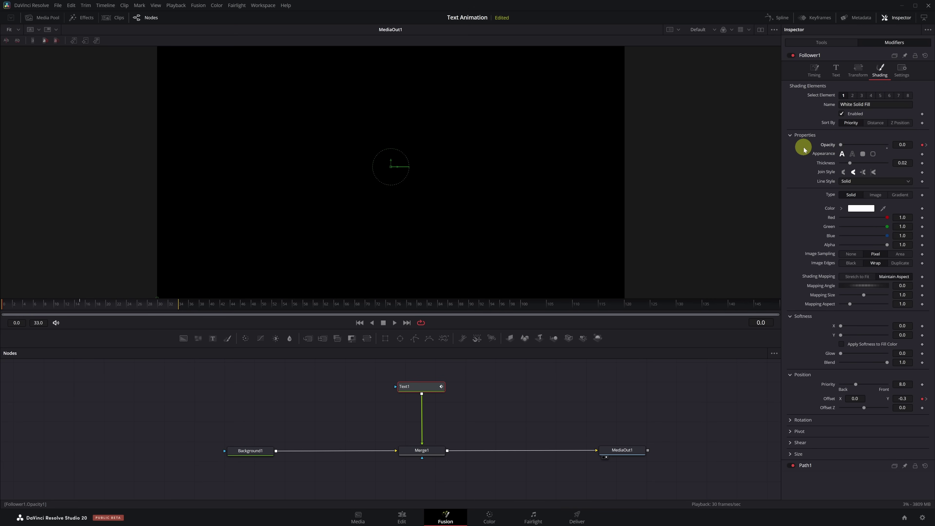
key("space")
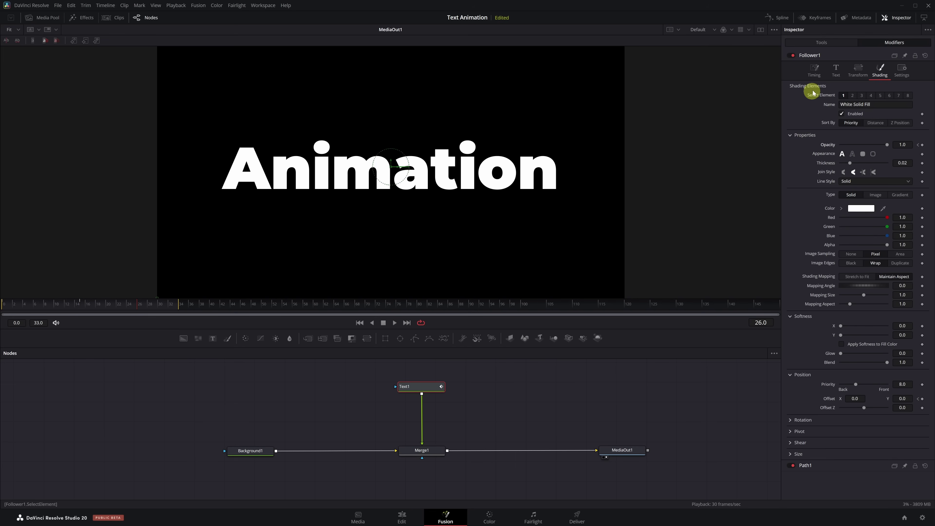
Set Follower1's Timing Delay to 2.0 and preview the staggered letter fade.
left_click(814, 73)
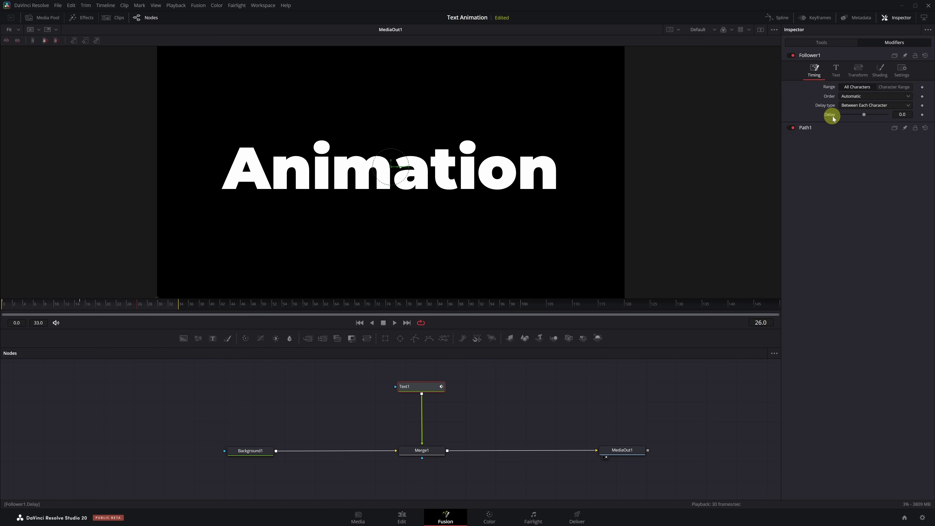
type("2")
key("Return")
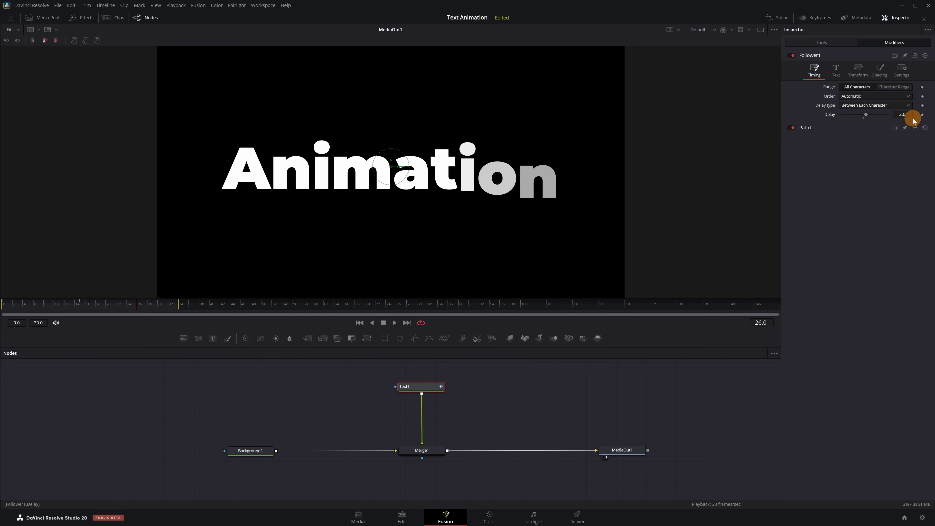
key("space")
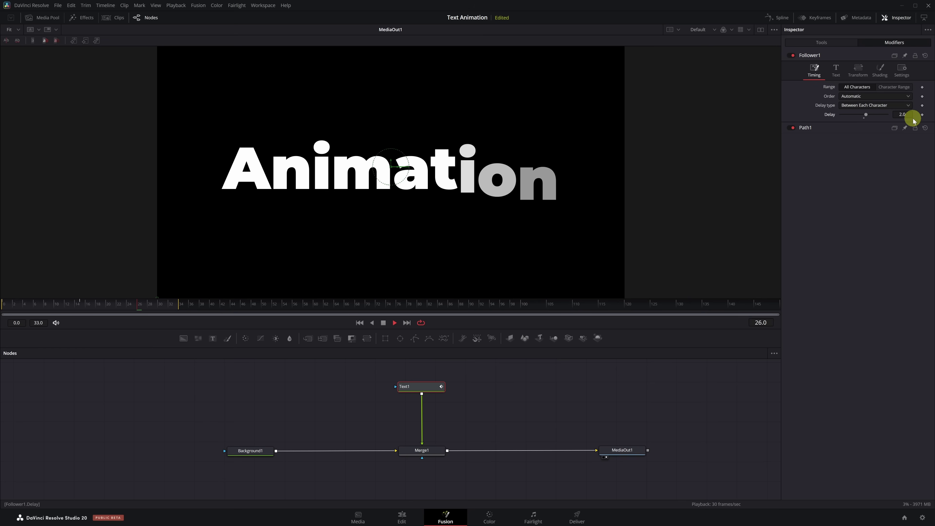
key("space")
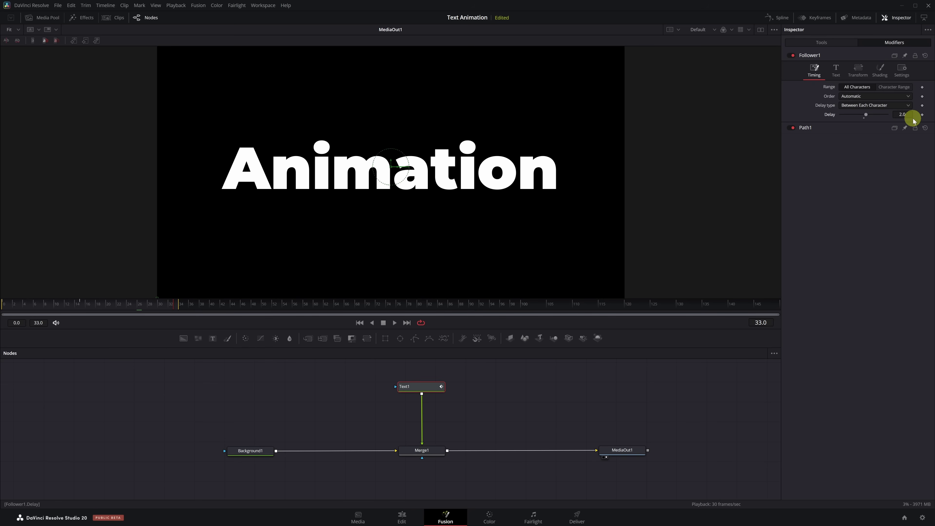
In the Spline editor, give both opacity keyframes an Out Cubic ease and preview.
left_click(782, 19)
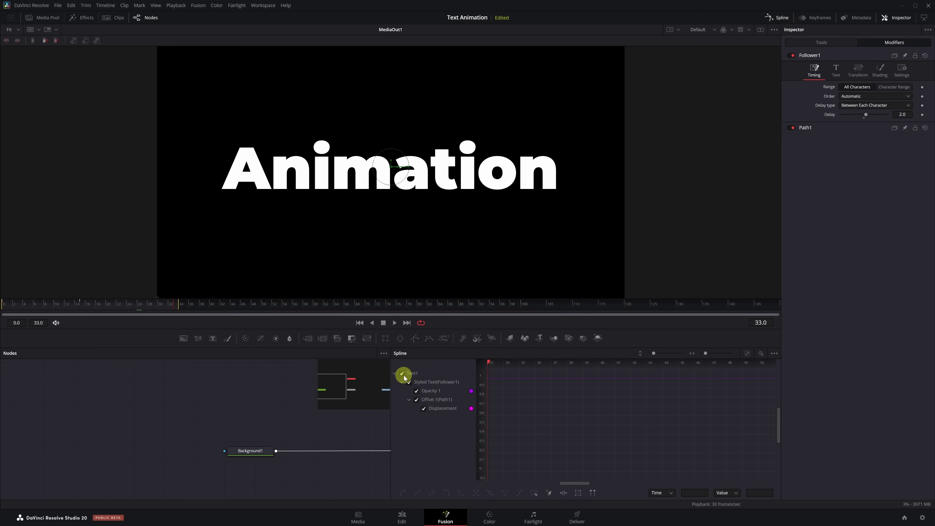
left_click(747, 354)
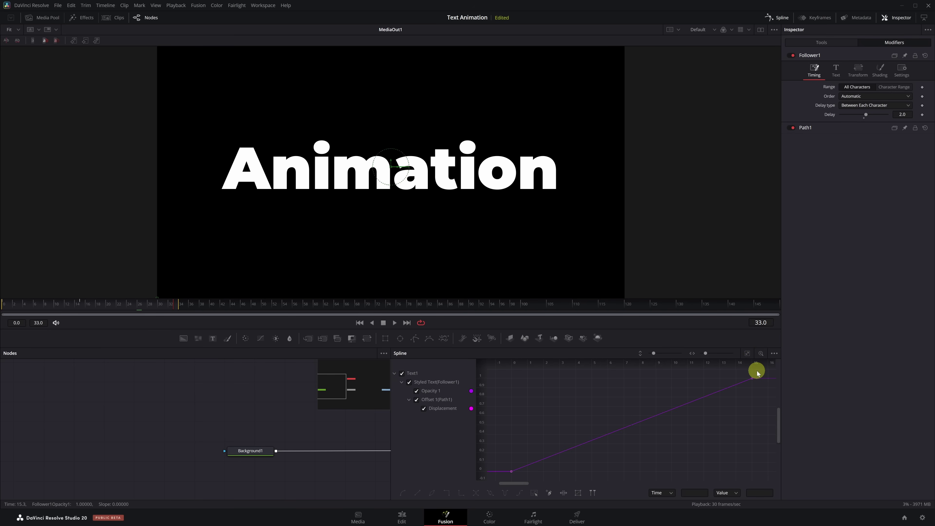
left_click_drag(757, 371, 504, 477)
right_click(547, 426)
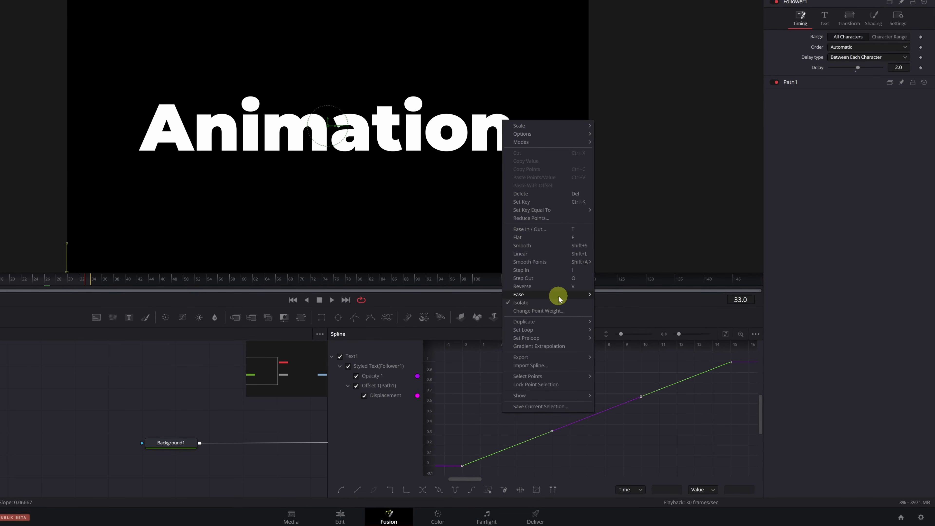
mouse_move(558, 296)
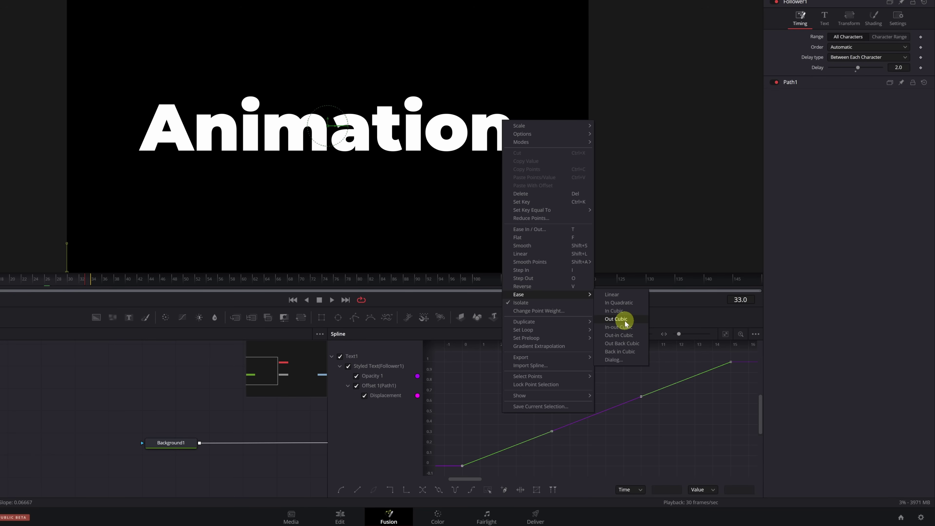
left_click(622, 320)
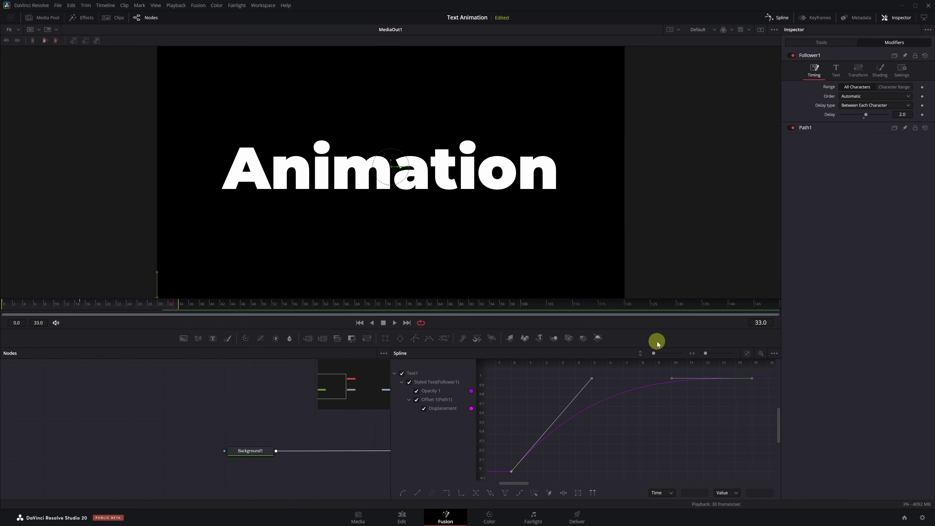
key("space")
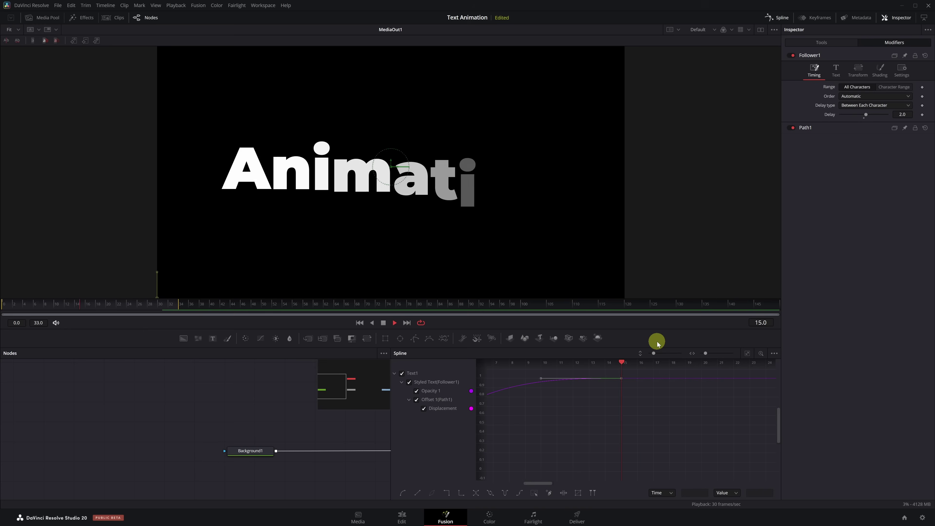
key("space")
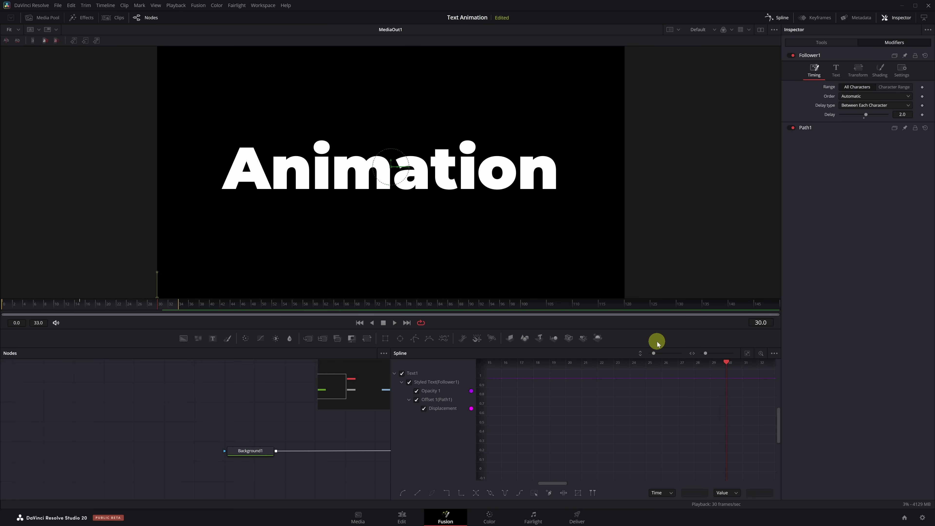
Turn on Text1's Motion Blur with Quality 10 and preview the result.
left_click(774, 21)
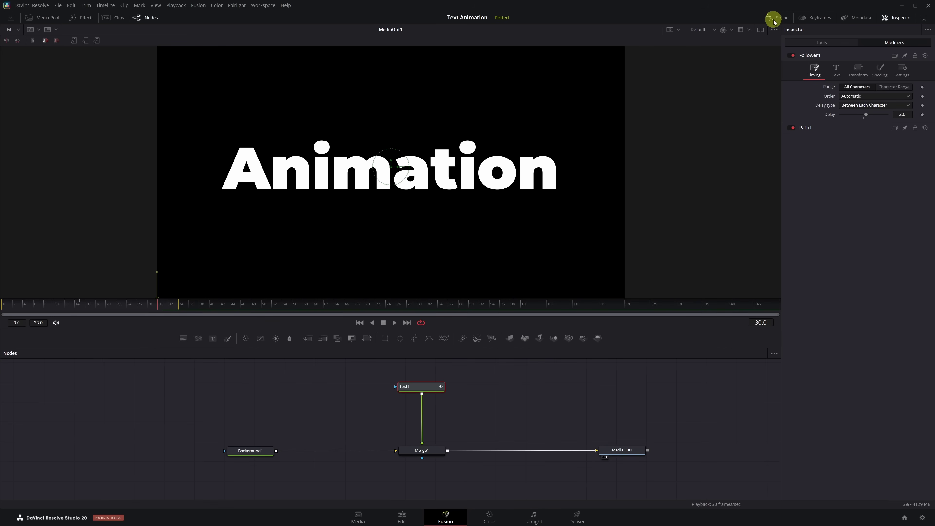
left_click(821, 45)
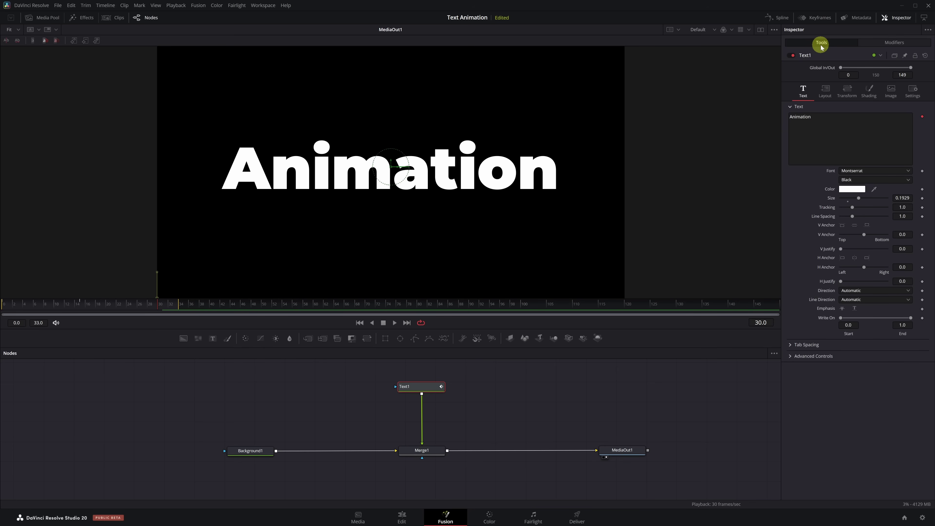
left_click(913, 96)
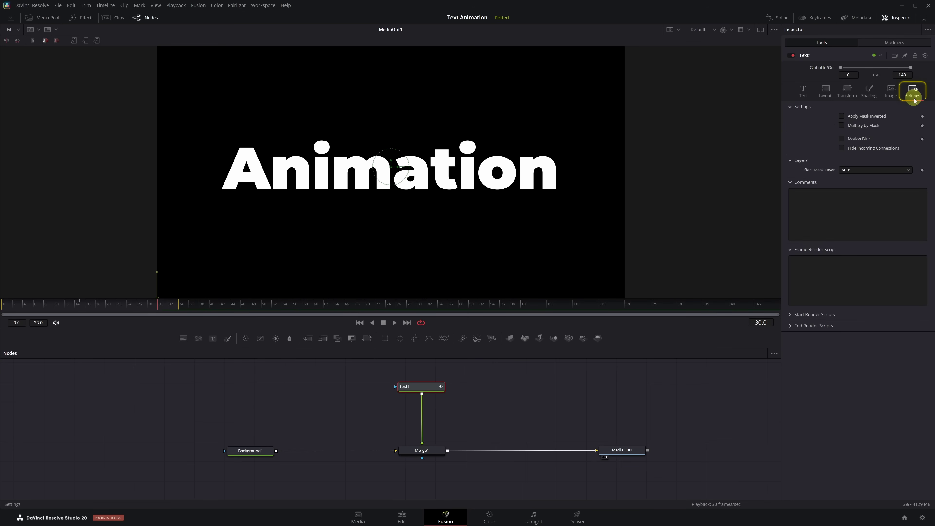
left_click(842, 139)
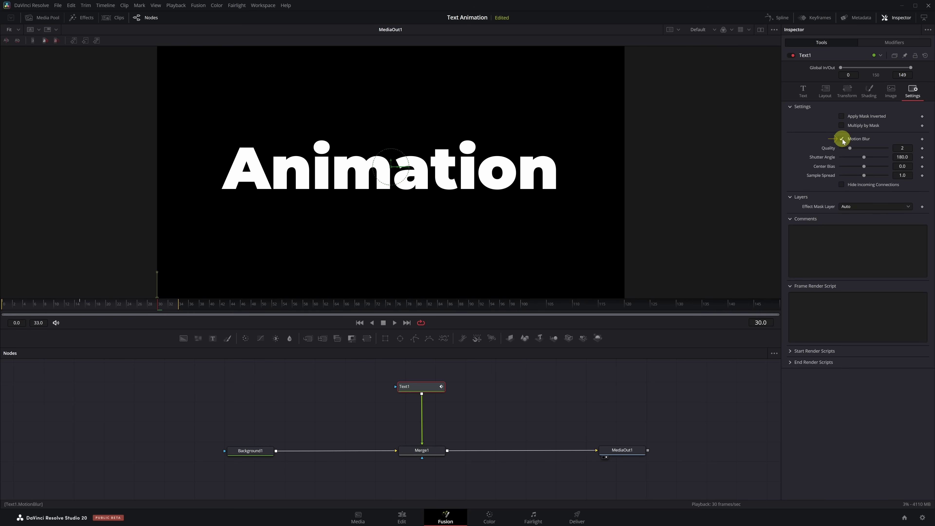
left_click_drag(850, 148, 889, 151)
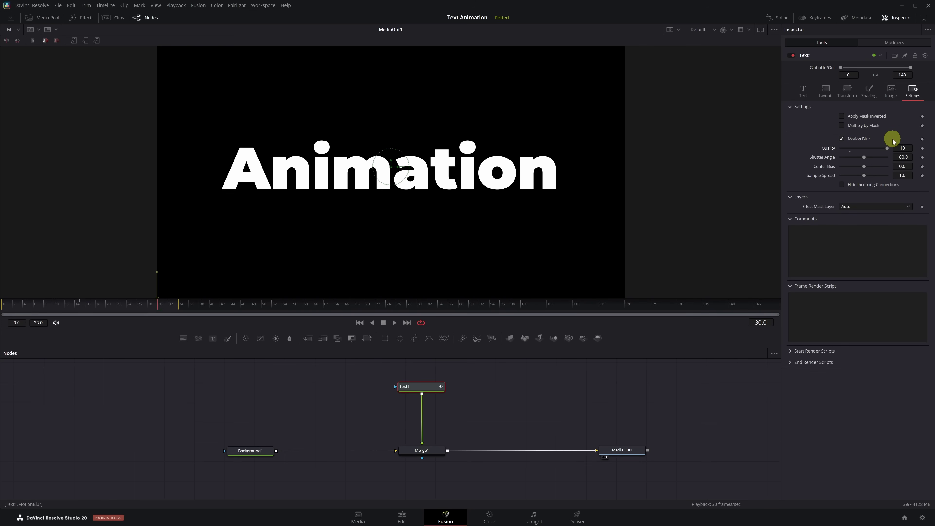
key("space")
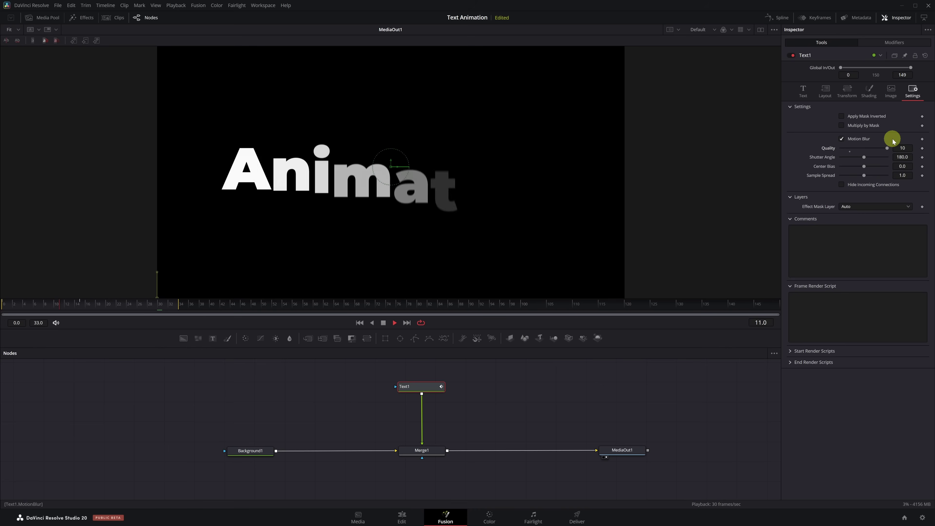
key("space")
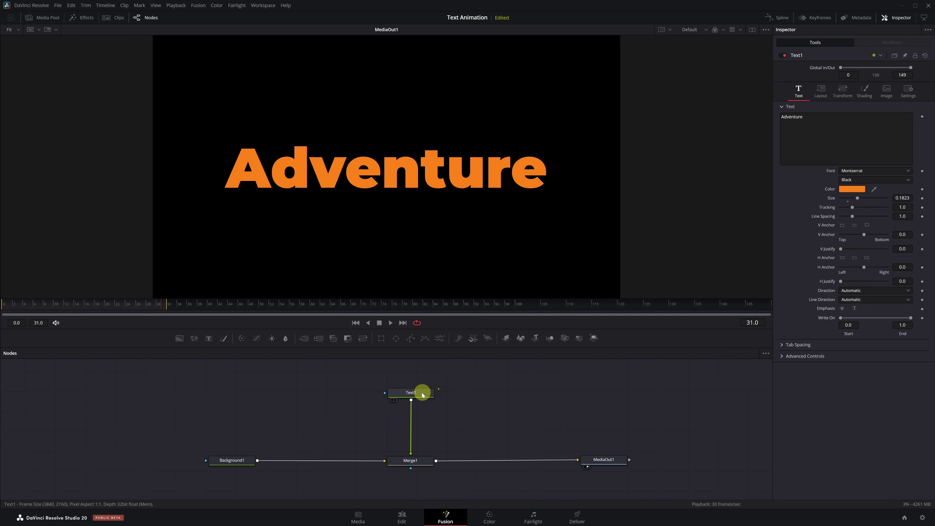
Add a Follower modifier to the Adventure Text1 node and show its per-character Transform settings.
left_click(420, 393)
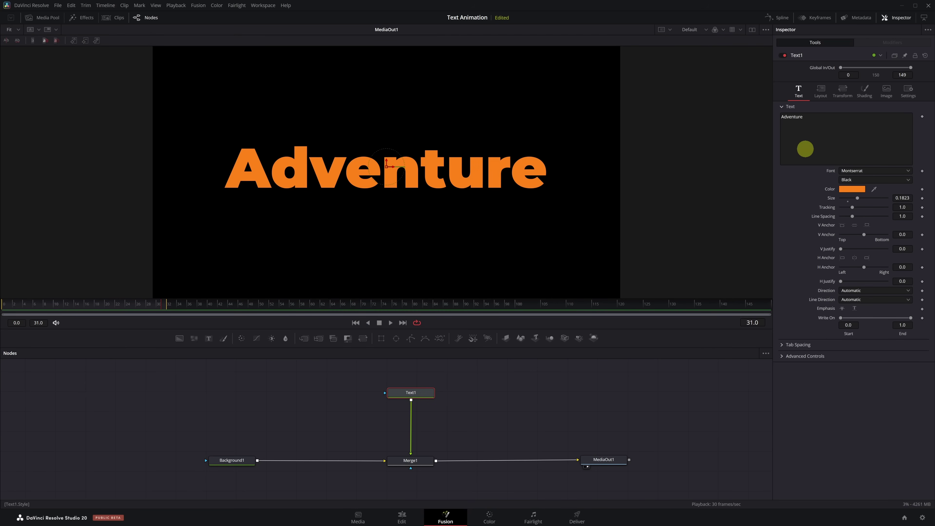
right_click(813, 141)
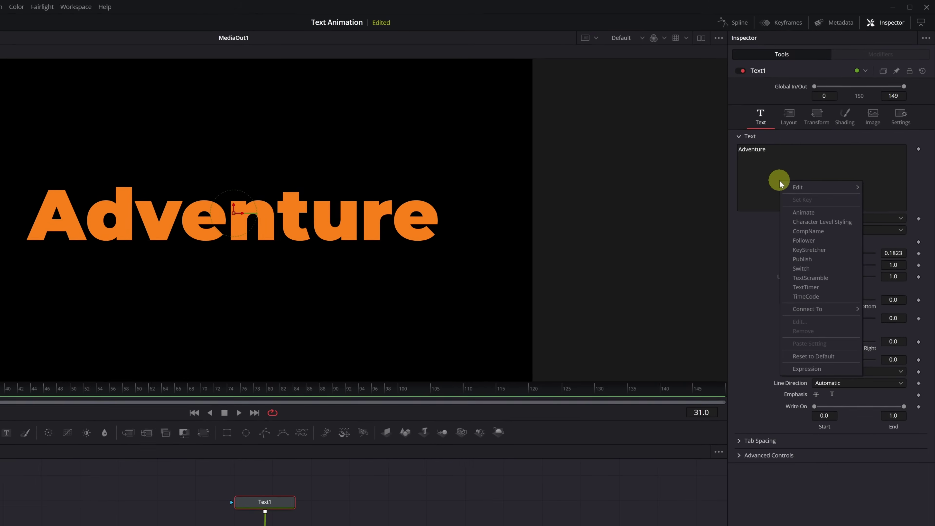
left_click(816, 244)
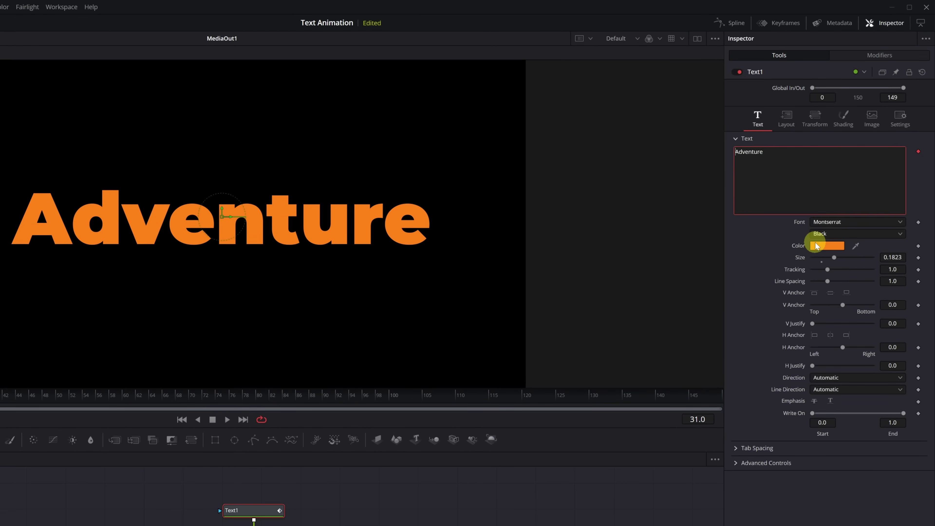
left_click(897, 57)
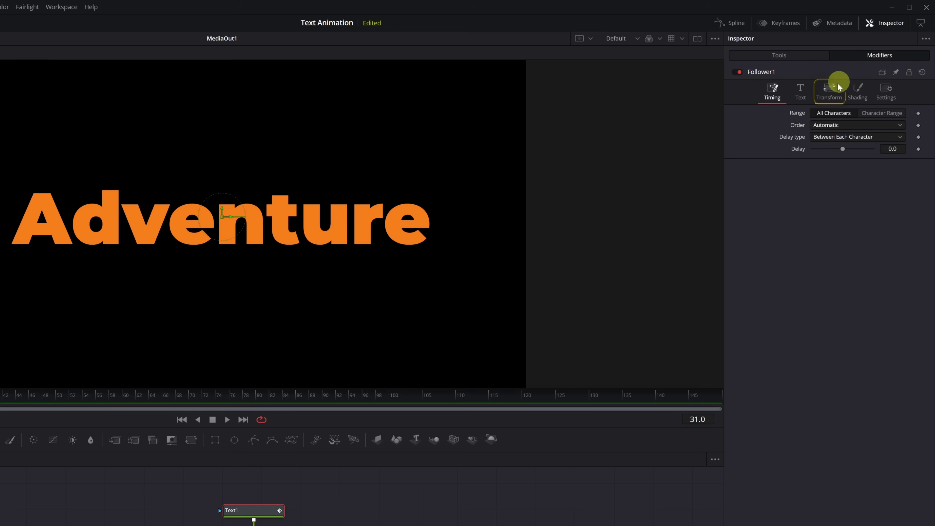
left_click(829, 98)
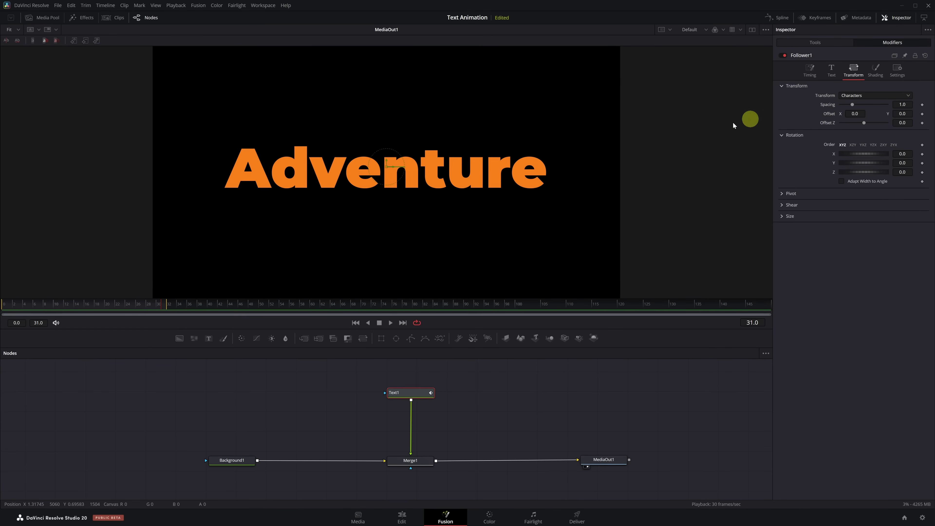
Keyframe Follower1 Spacing at frame 15, set it to 0.6 at frame 0, and preview playback.
left_click(78, 305)
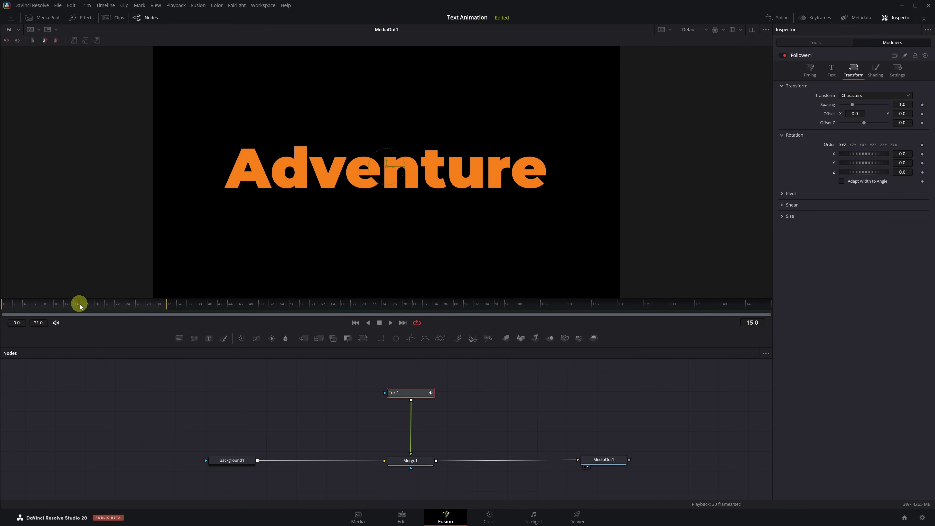
left_click(922, 104)
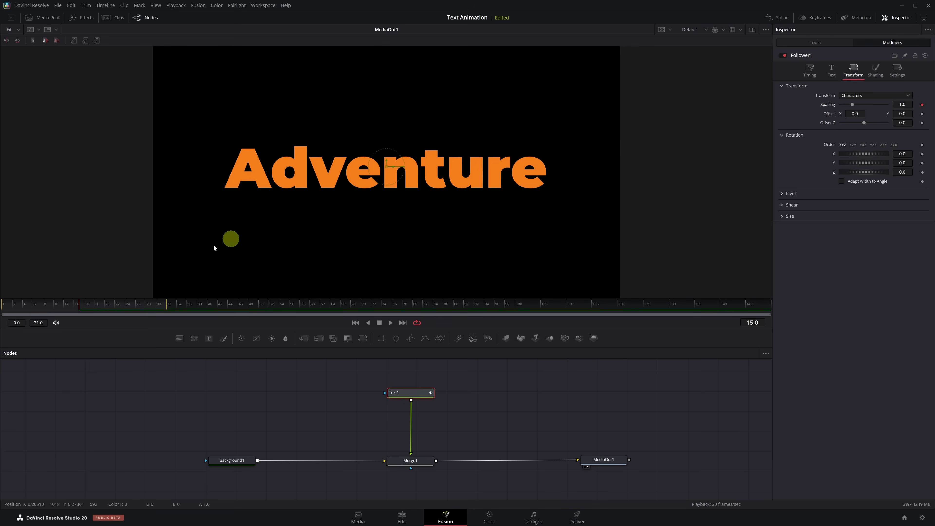
left_click_drag(79, 305, 3, 309)
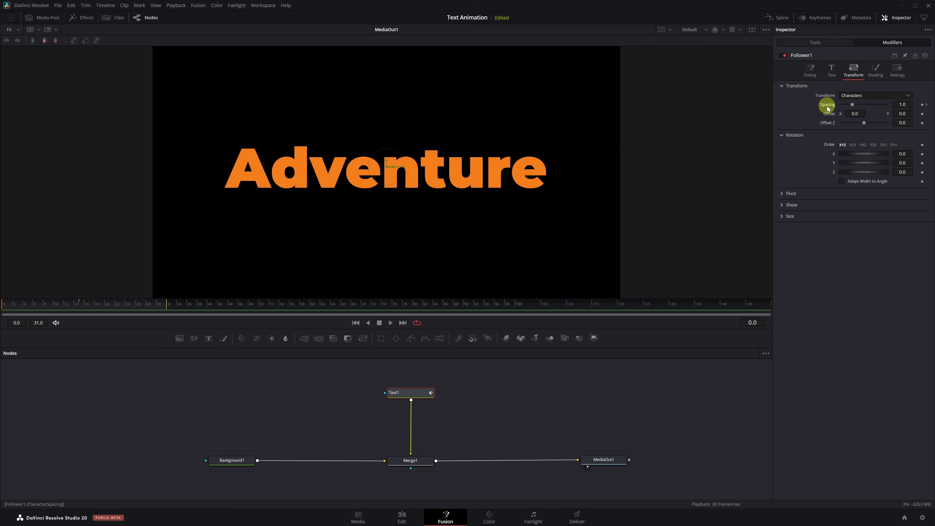
left_click(904, 105)
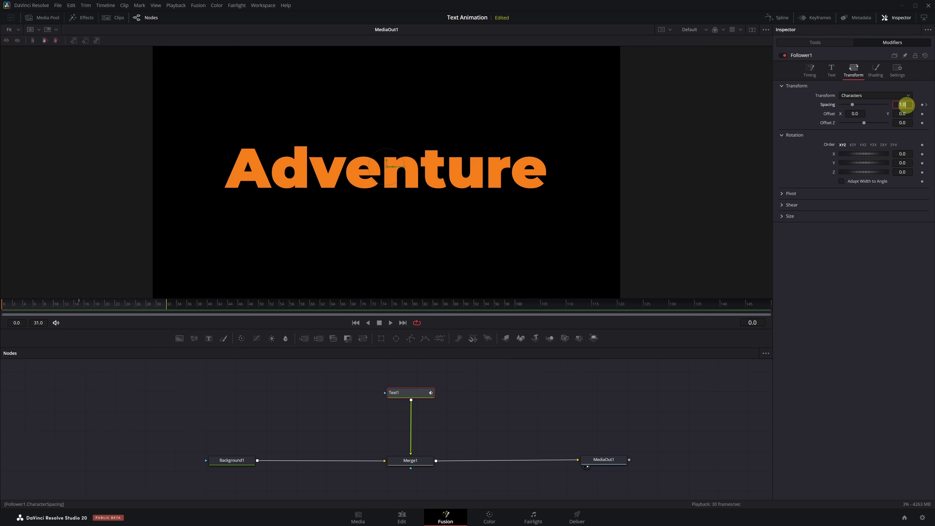
type("0.6")
key("Tab")
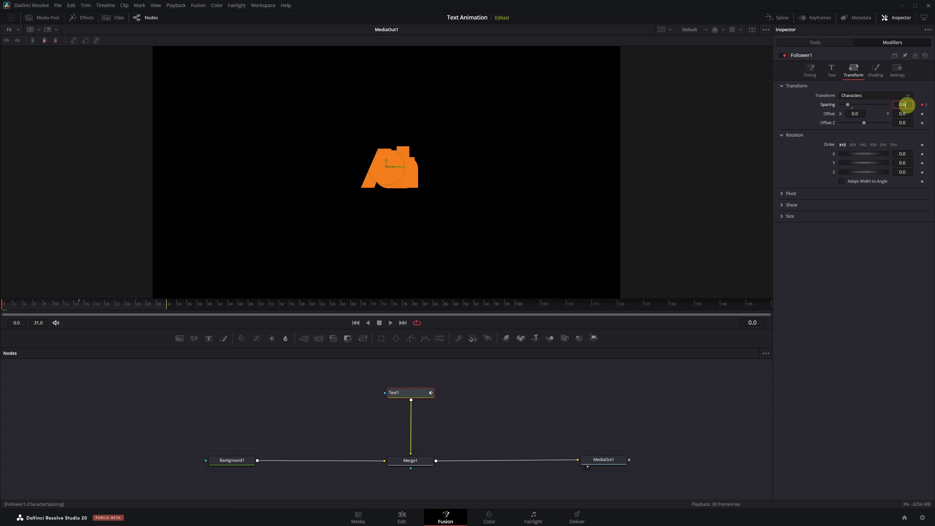
key("space")
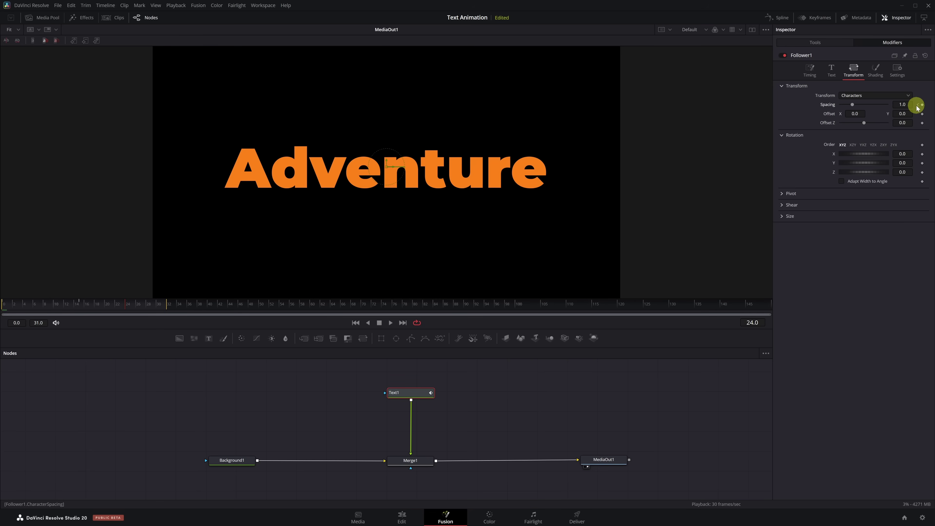
Keyframe Follower1 Opacity from 0.0 at frame 0 to 1.0 at frame 15, then preview the fade.
left_click(877, 75)
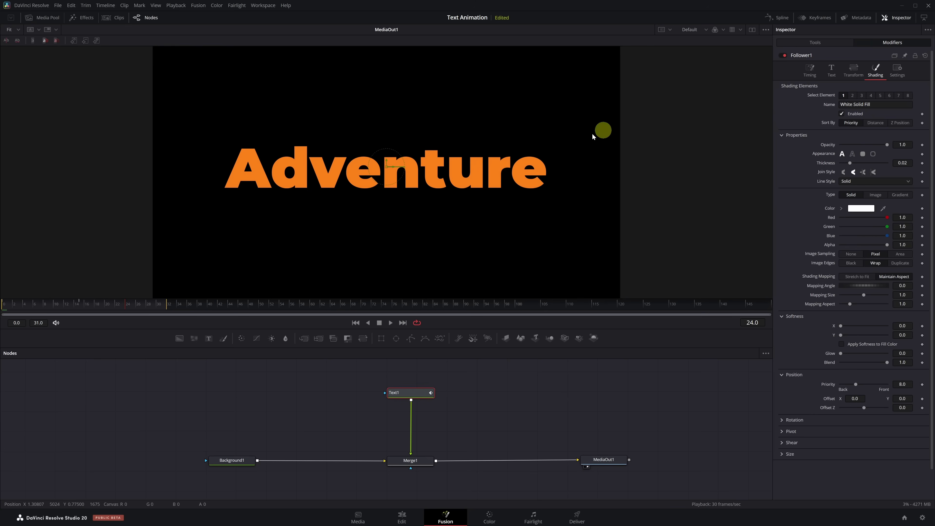
left_click(79, 305)
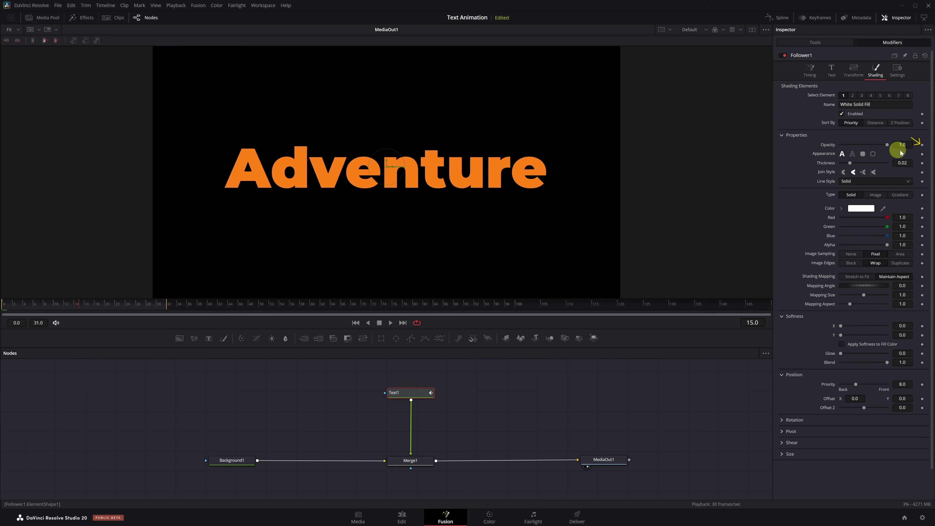
left_click(922, 145)
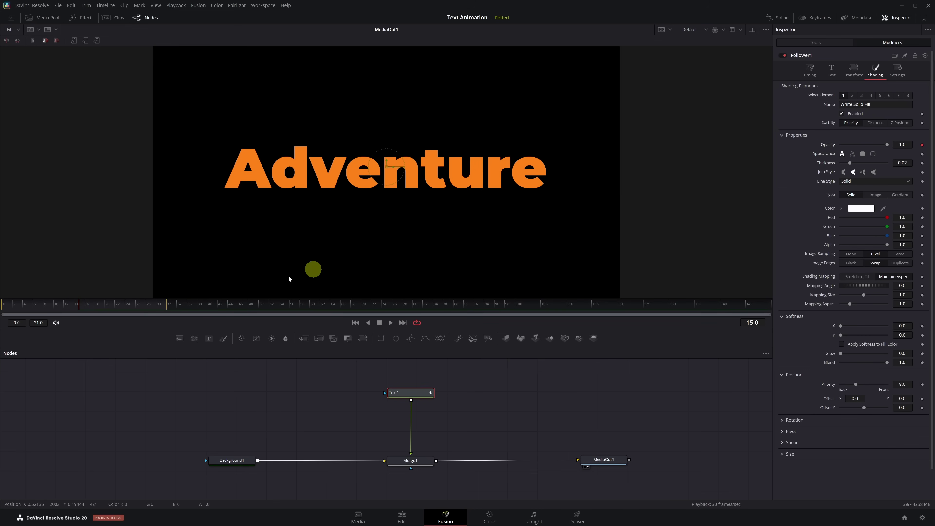
left_click(4, 307)
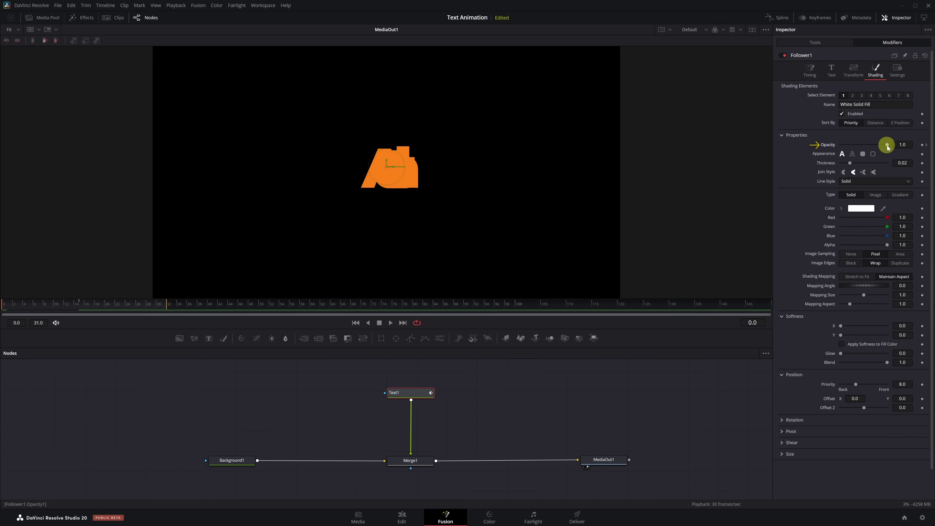
left_click_drag(886, 144, 834, 146)
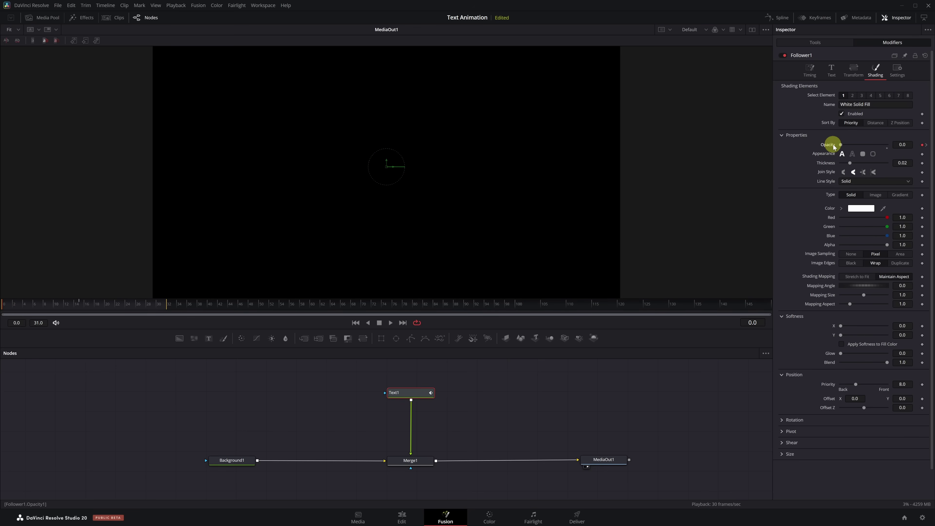
key("space")
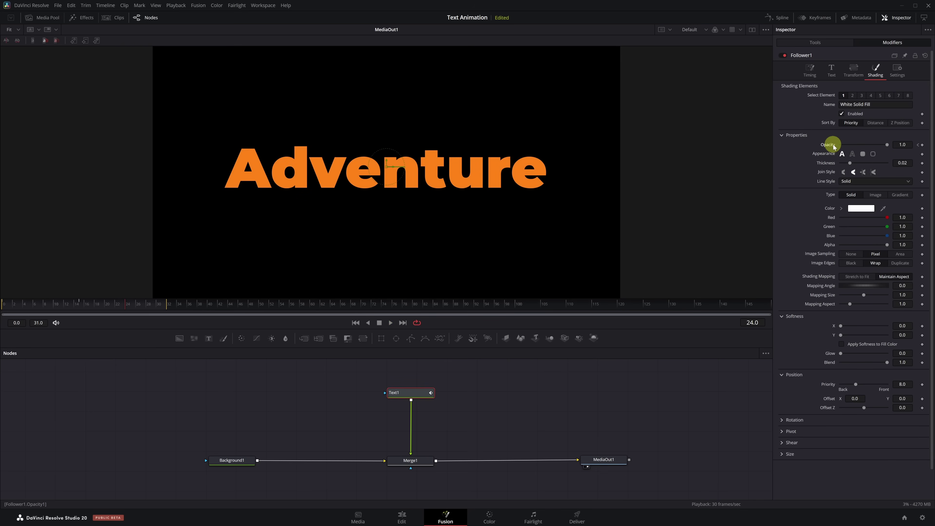
Set Follower1 Timing Delay to 2.0 so the Adventure letters stagger, and preview it.
left_click(812, 79)
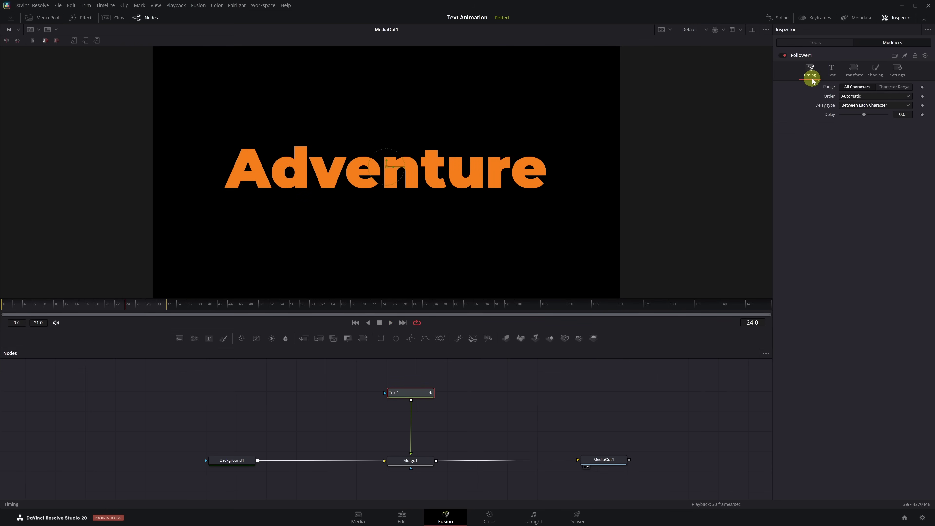
left_click_drag(863, 115, 867, 118)
key("space")
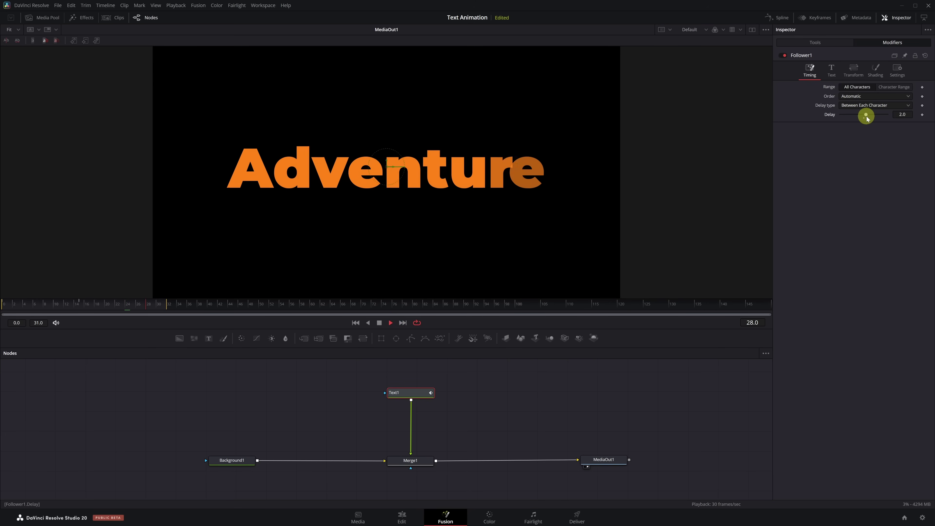
key("space")
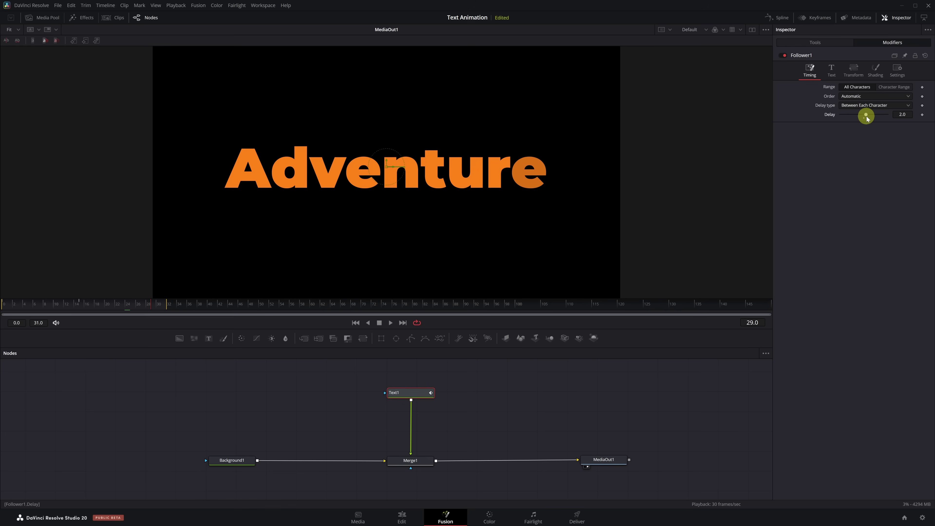
Apply Out Cubic easing to the Character Spacing and Opacity keyframes in the Spline editor, then preview.
left_click(778, 18)
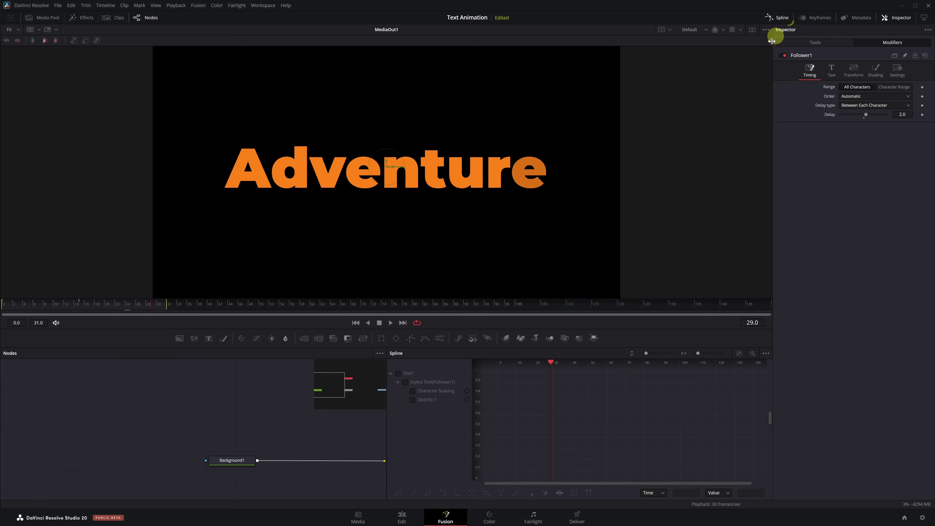
left_click(398, 373)
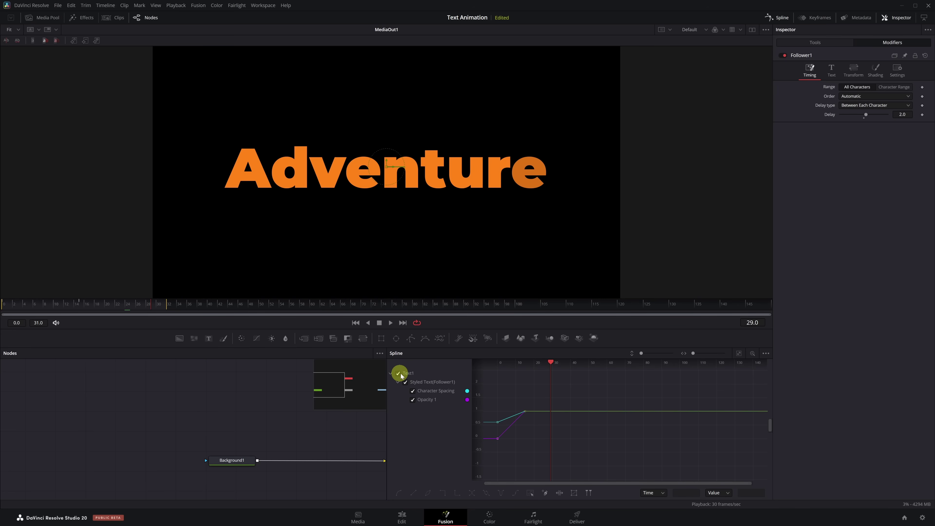
left_click(739, 353)
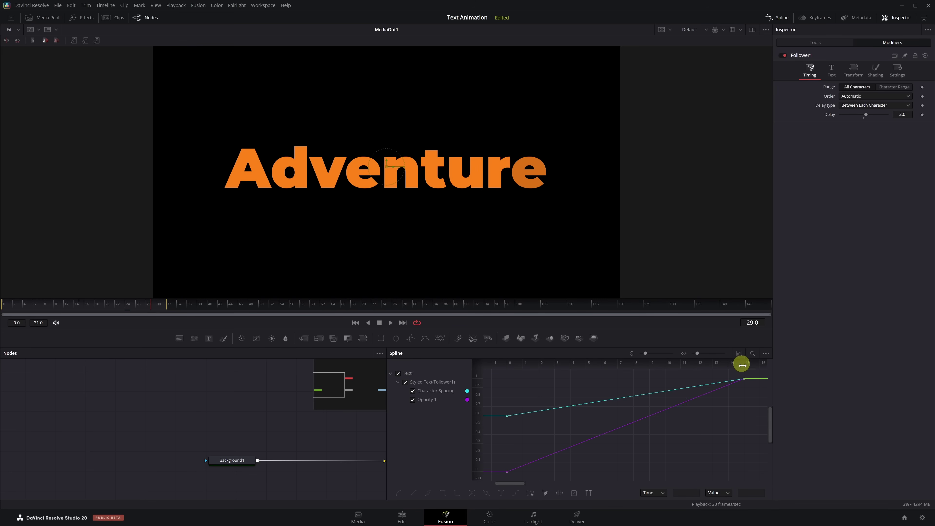
left_click_drag(748, 375, 483, 479)
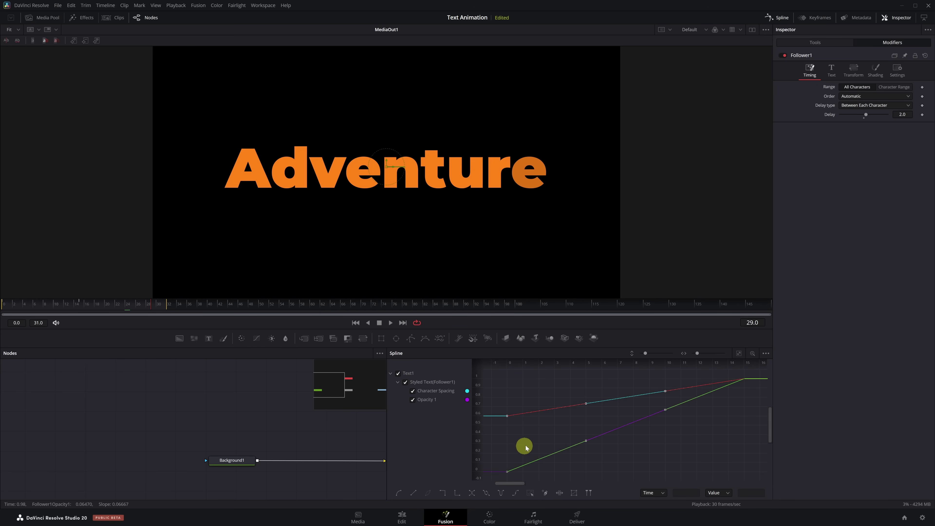
right_click(533, 438)
mouse_move(574, 334)
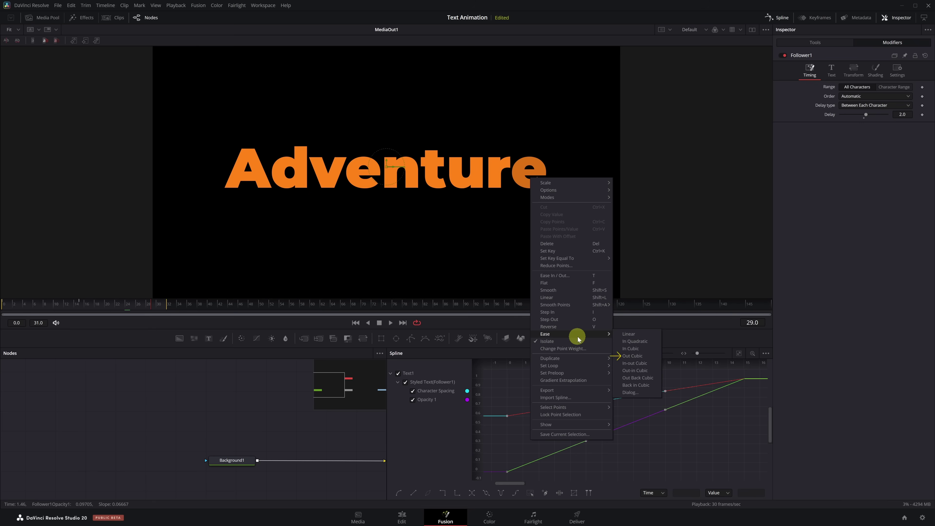
left_click(633, 356)
key("space")
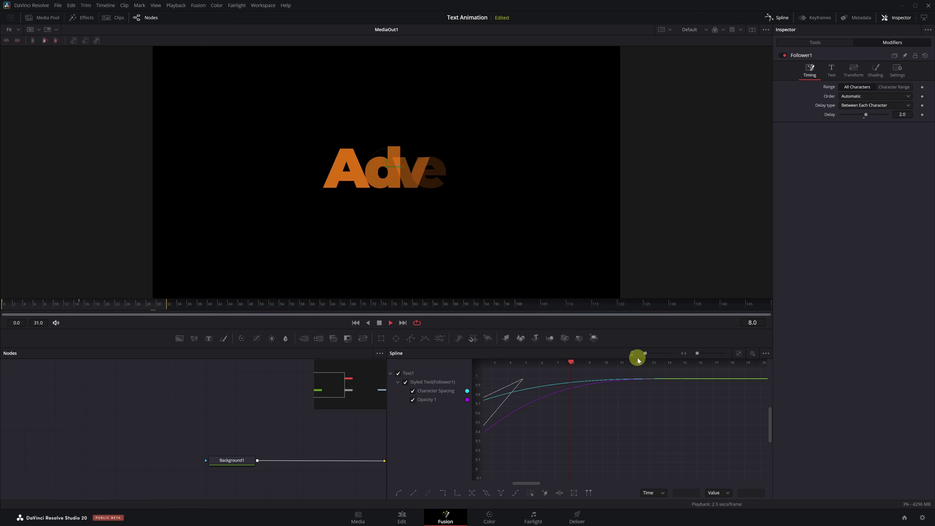
key("space")
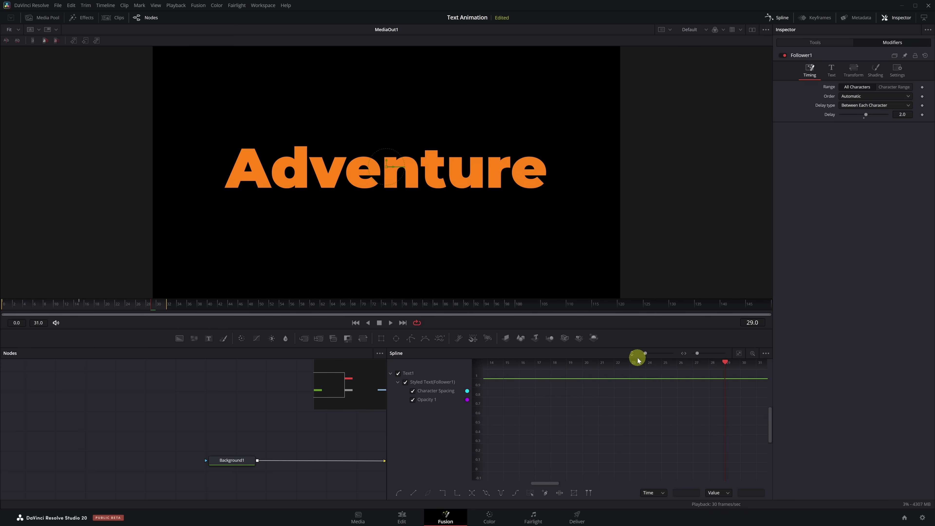
Enable Motion Blur on the Adventure Text1 node with Quality 10 and preview the animation.
left_click(820, 43)
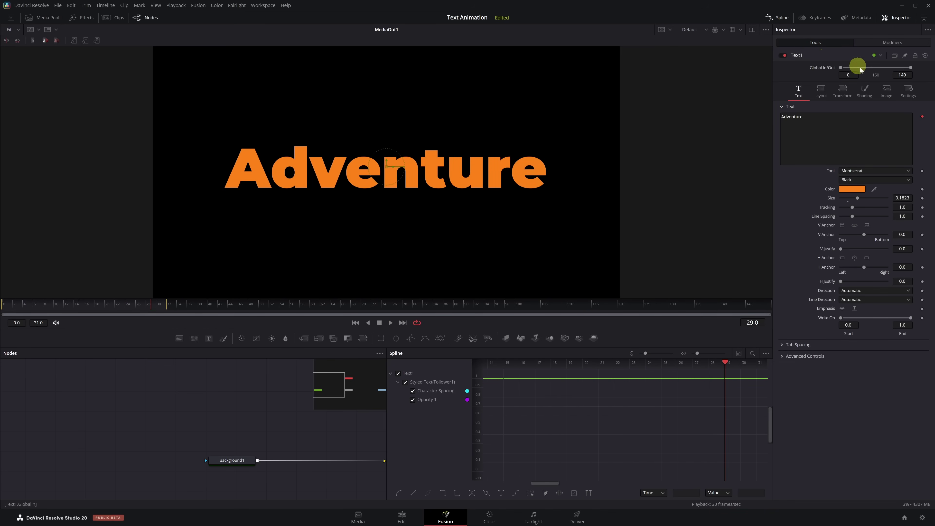
left_click(907, 93)
left_click(842, 138)
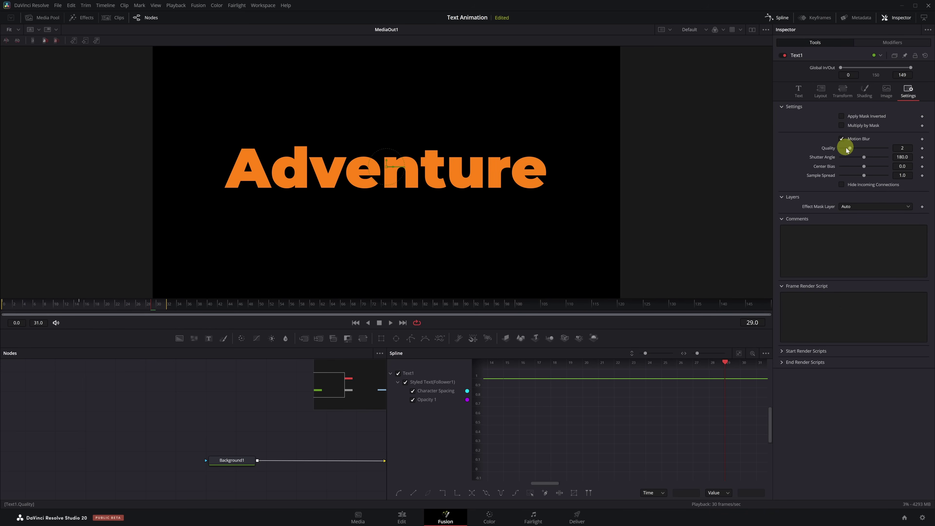
left_click_drag(848, 148, 865, 151)
key("space")
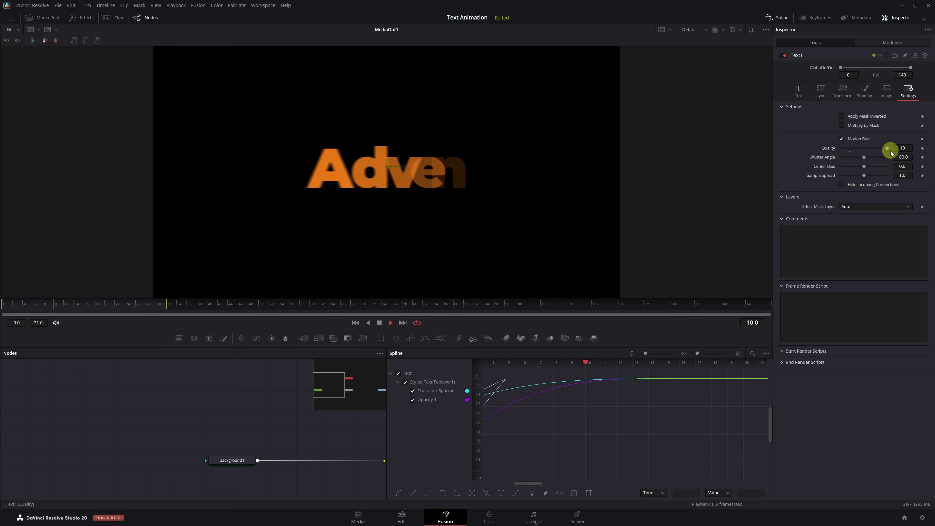
key("space")
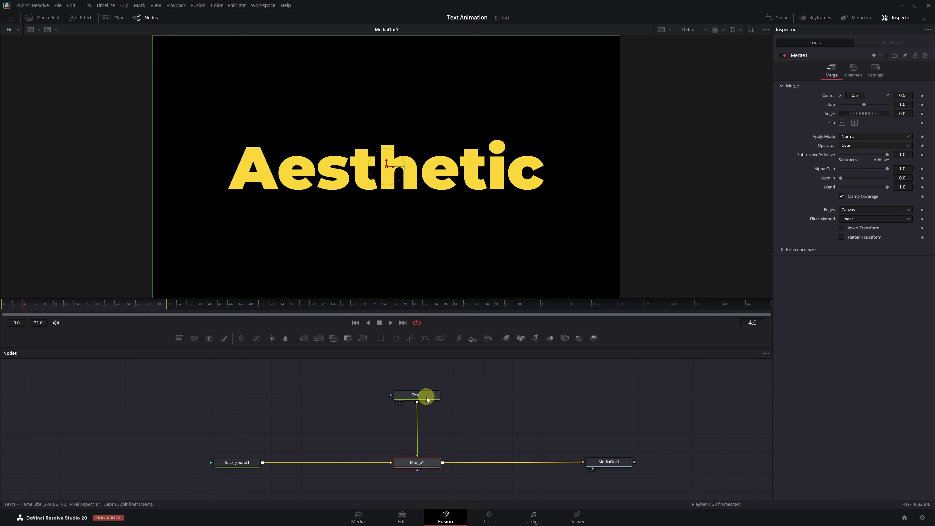
Select the yellow Aesthetic Text1 node to load its properties in the Inspector.
left_click(427, 397)
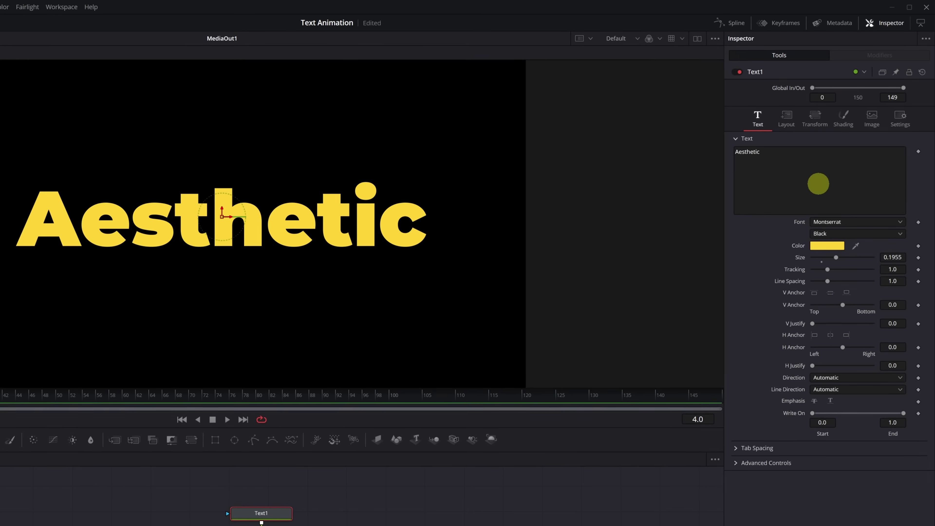
Add a Follower modifier to the Aesthetic text and open Follower1's per-character Shading settings.
right_click(819, 184)
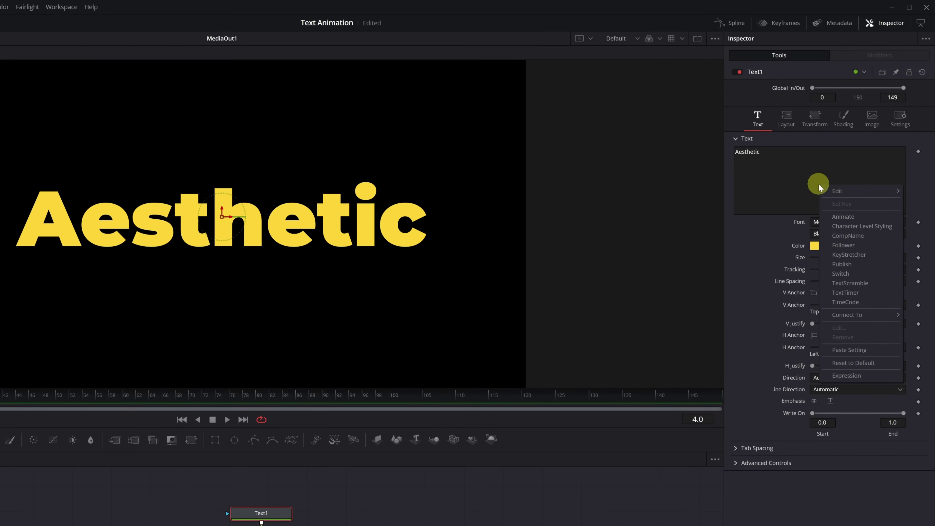
left_click(857, 248)
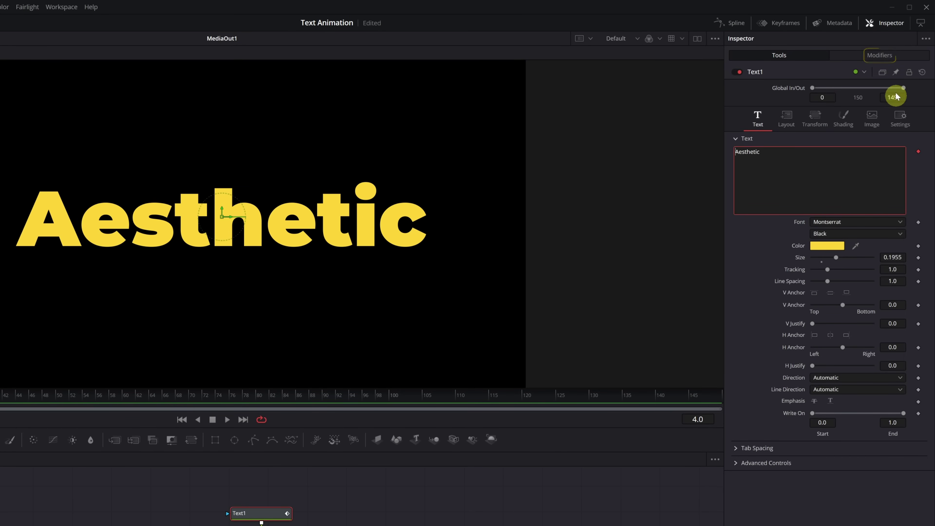
left_click(897, 61)
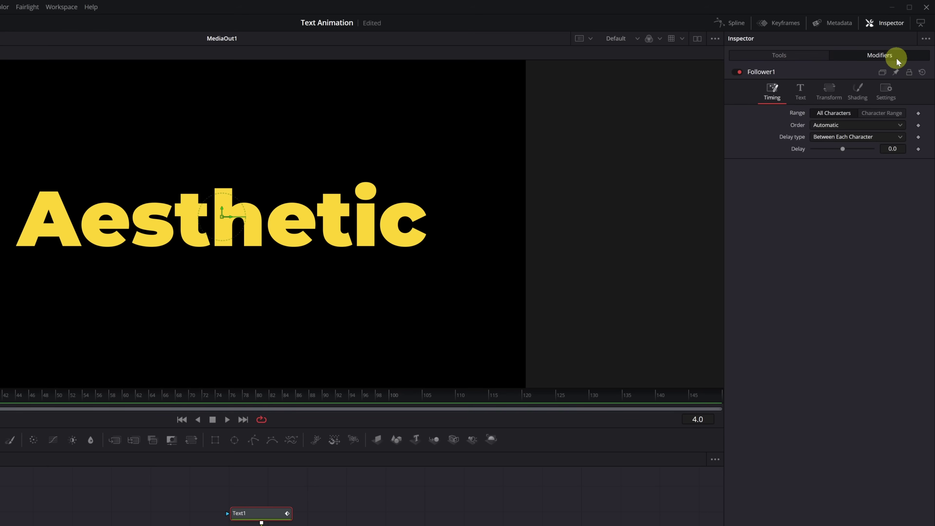
left_click(859, 100)
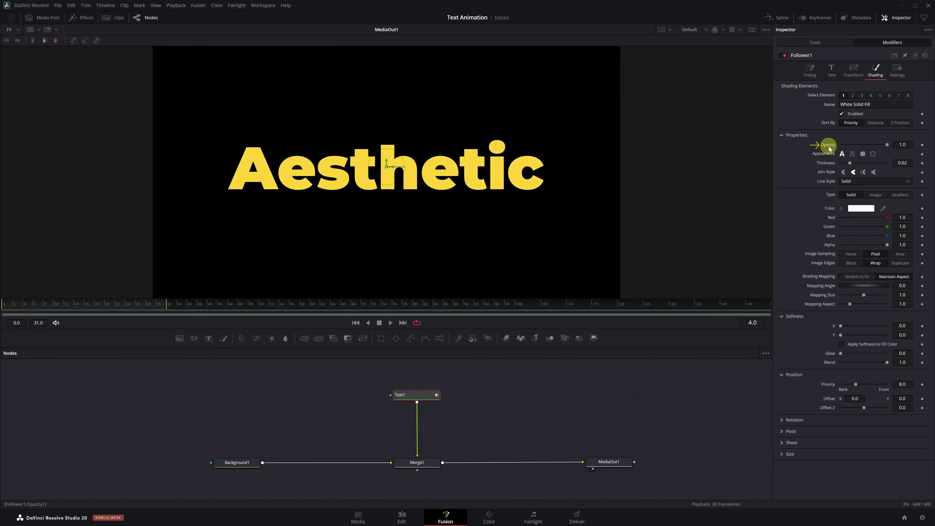
Keyframe Aesthetic letters' Size X/Y from 0 and Opacity from 0.205 at frame 0 to full at frame 15.
left_click(782, 457)
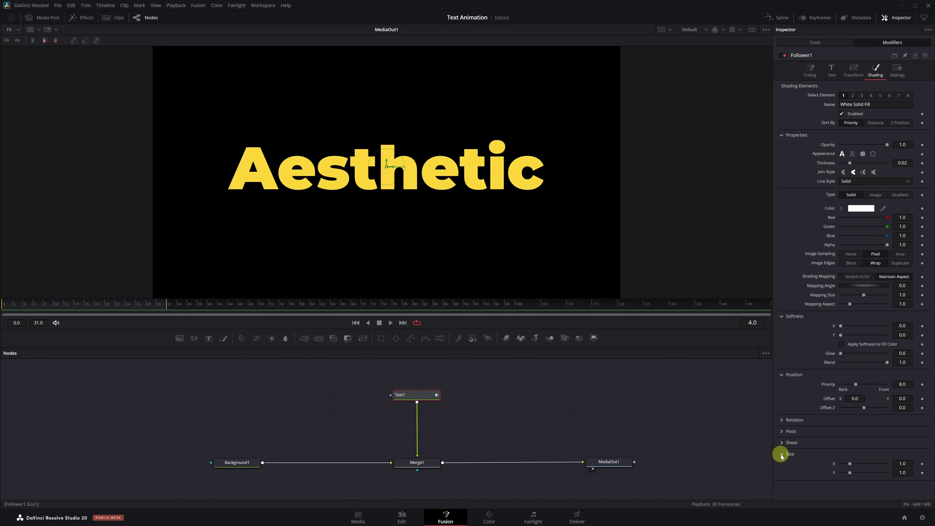
left_click(81, 308)
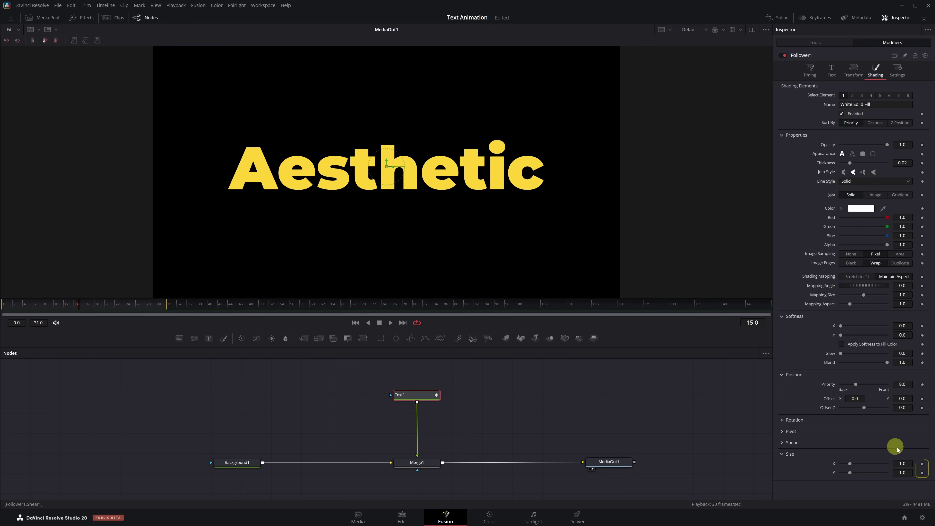
left_click(922, 464)
left_click(922, 473)
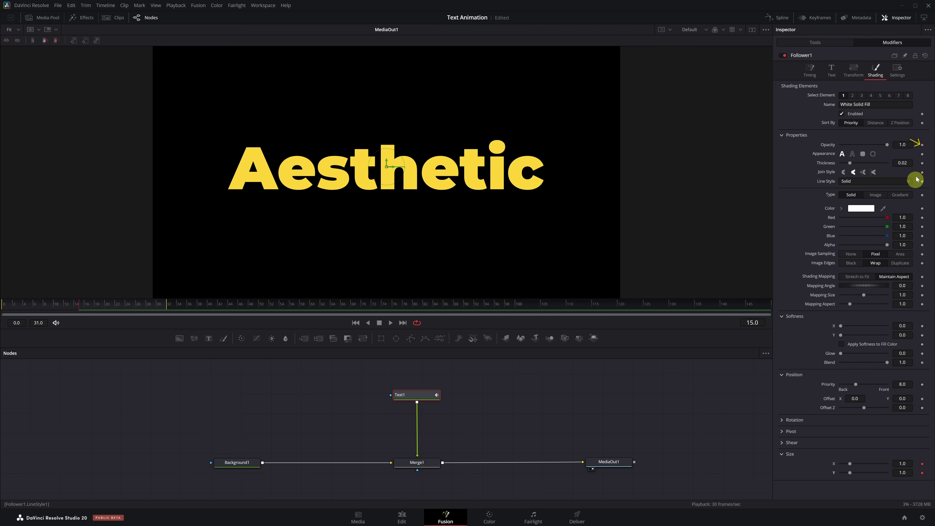
left_click(923, 145)
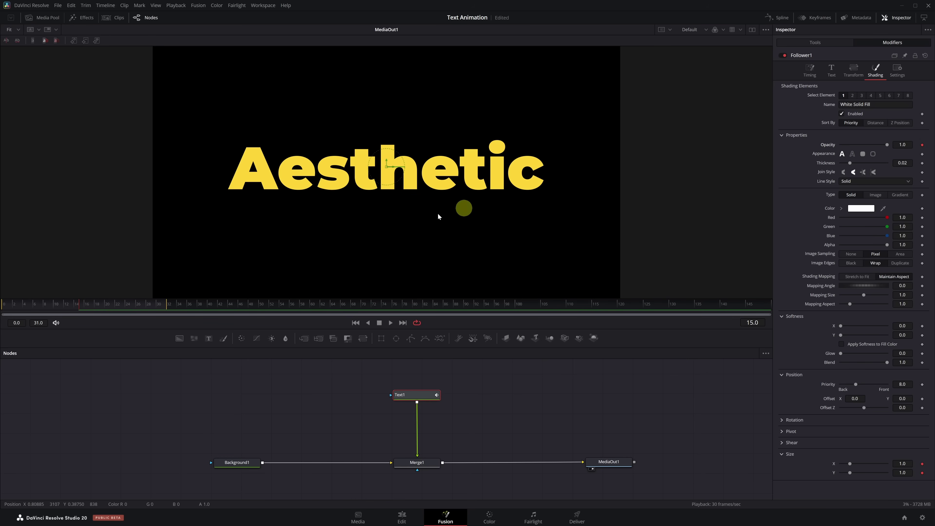
left_click(11, 305)
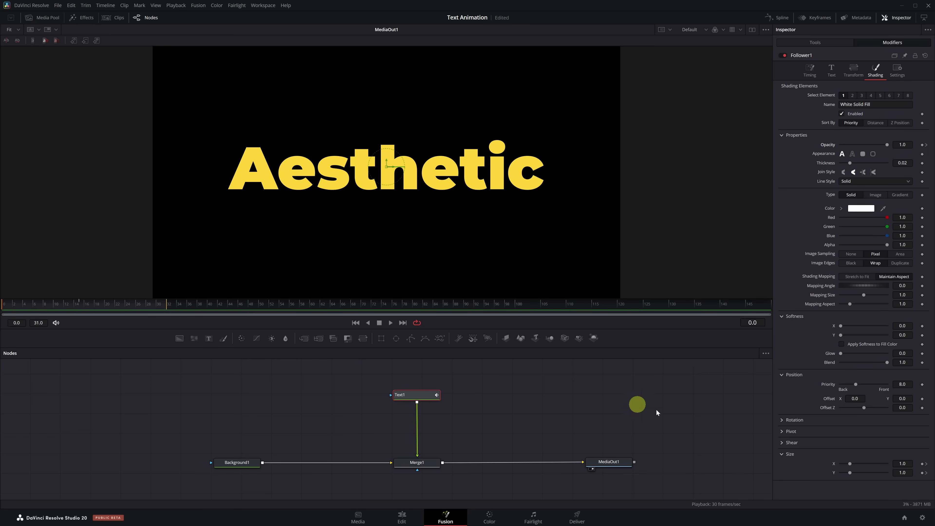
left_click_drag(850, 464, 846, 469)
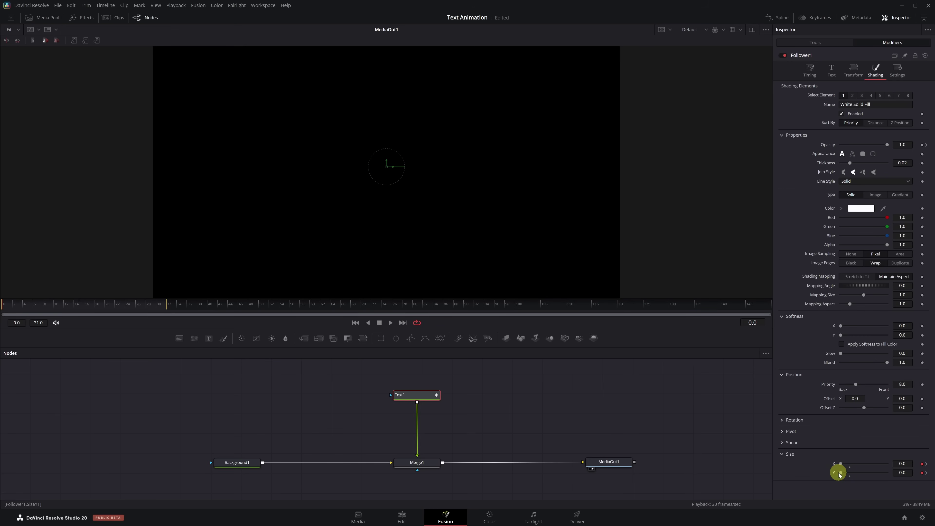
left_click_drag(887, 146, 849, 147)
Set Follower1 Timing Delay to 2.0 for Aesthetic, previewing the animation before and after.
key("space")
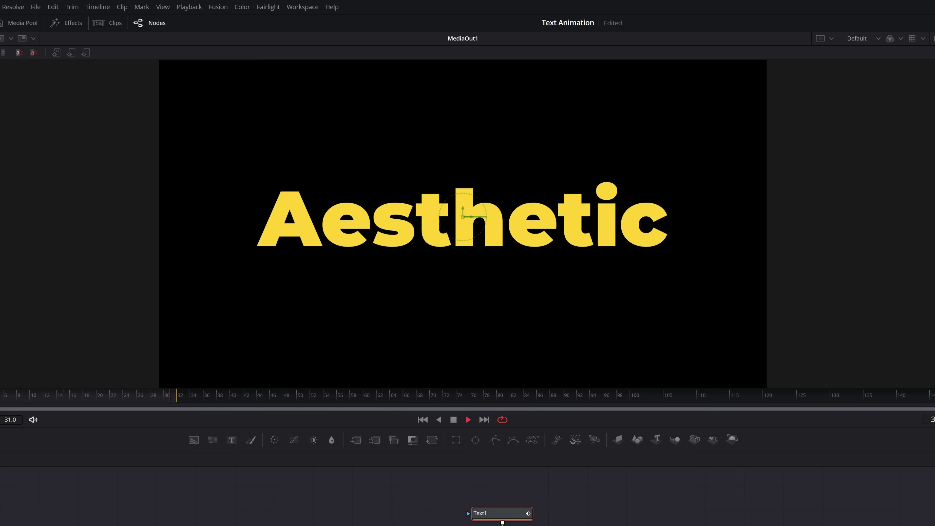
key("space")
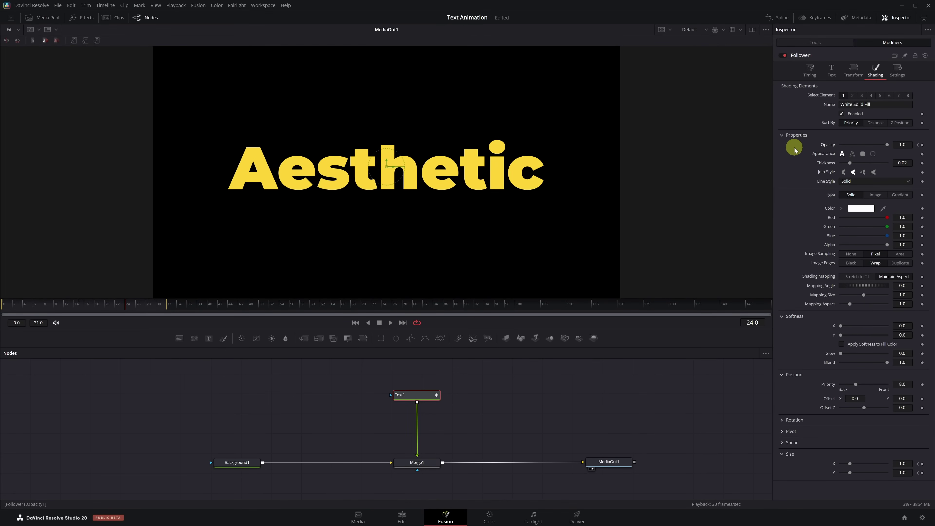
left_click(805, 77)
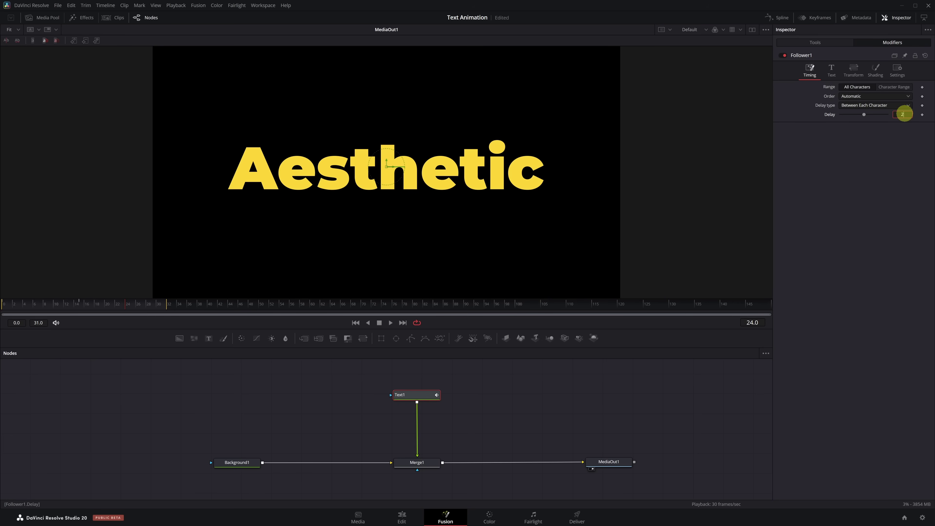
key("Return")
key("space")
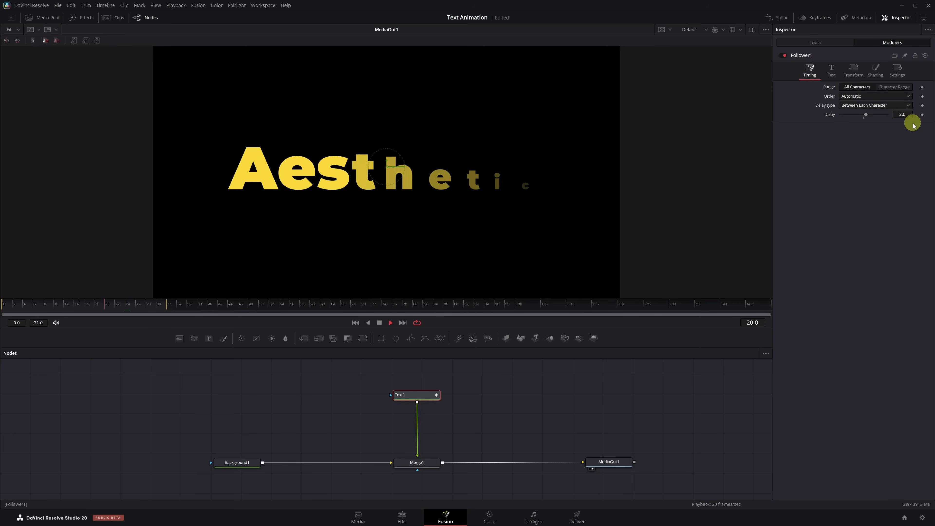
key("space")
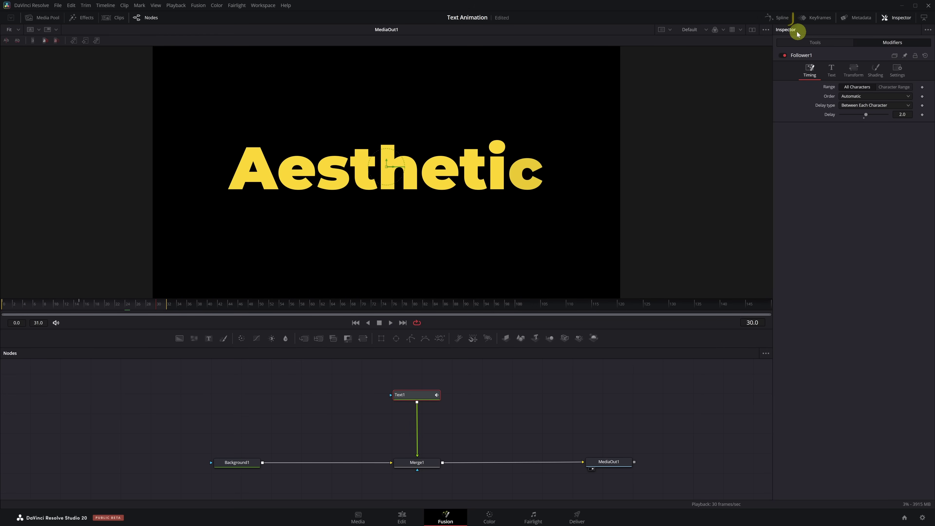
Apply an Out Cubic ease to all of Text1's Opacity and Size keyframes in the Spline editor, then play back.
left_click(783, 21)
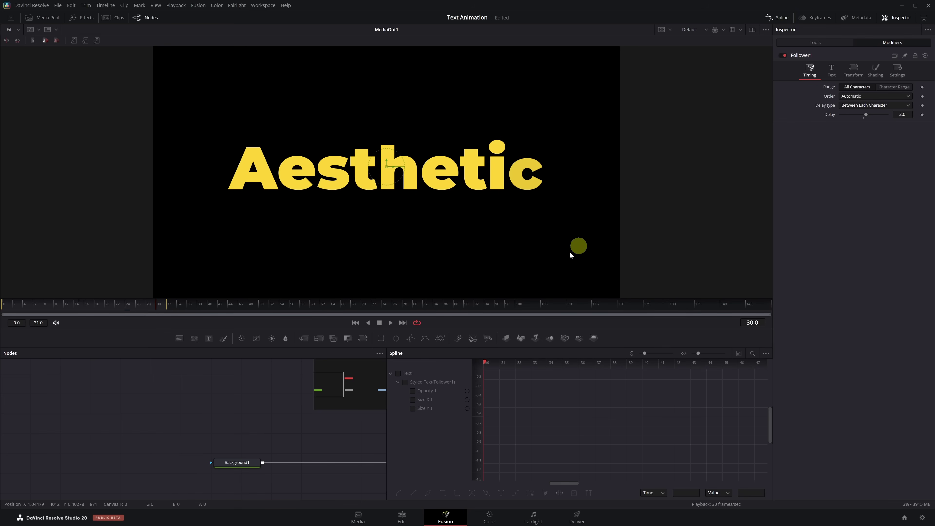
left_click(399, 374)
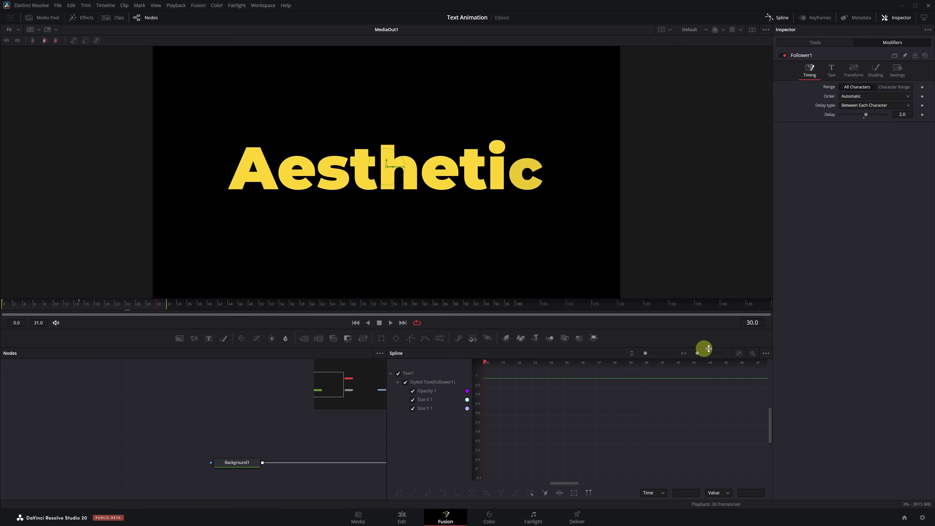
left_click(740, 355)
left_click_drag(748, 372, 493, 476)
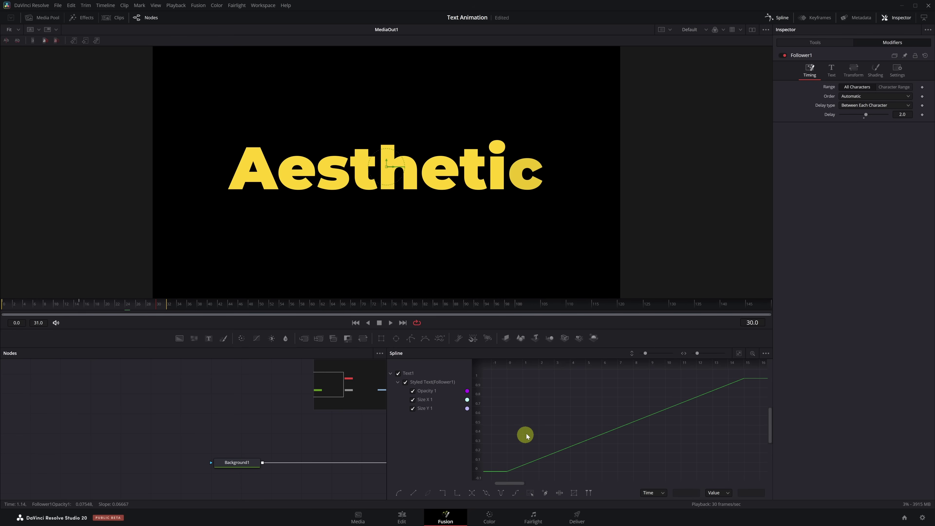
right_click(529, 426)
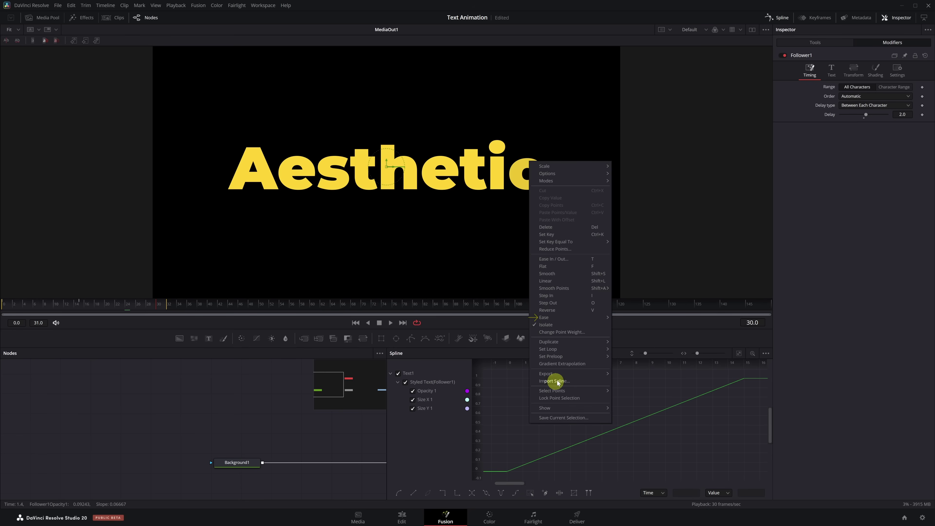
mouse_move(583, 319)
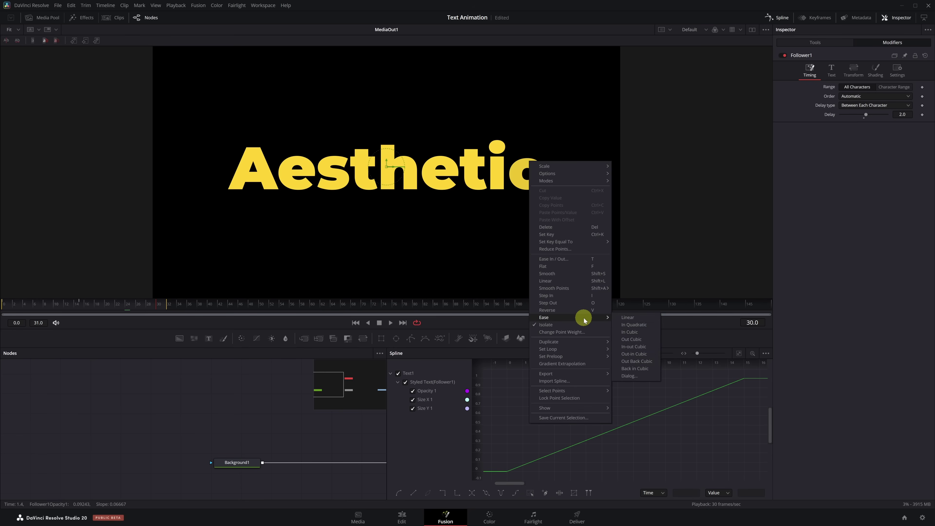
left_click(644, 340)
key("space")
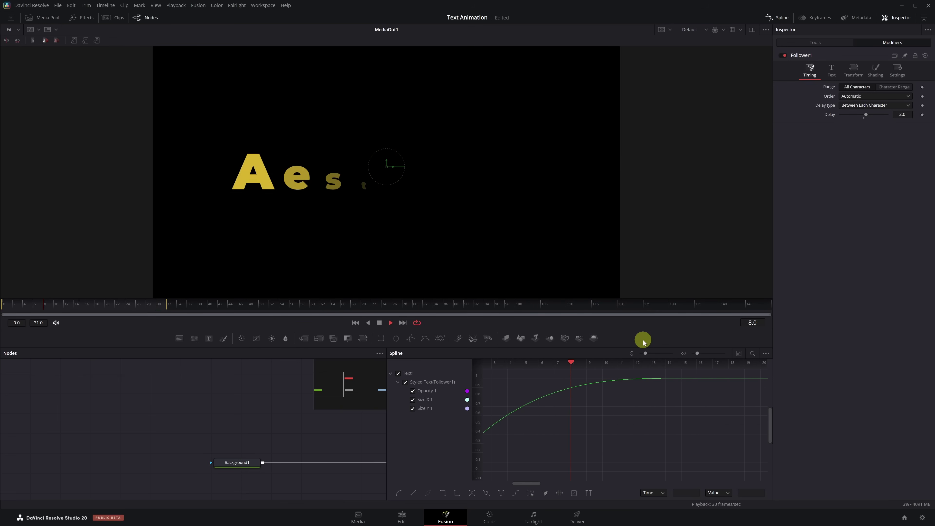
key("space")
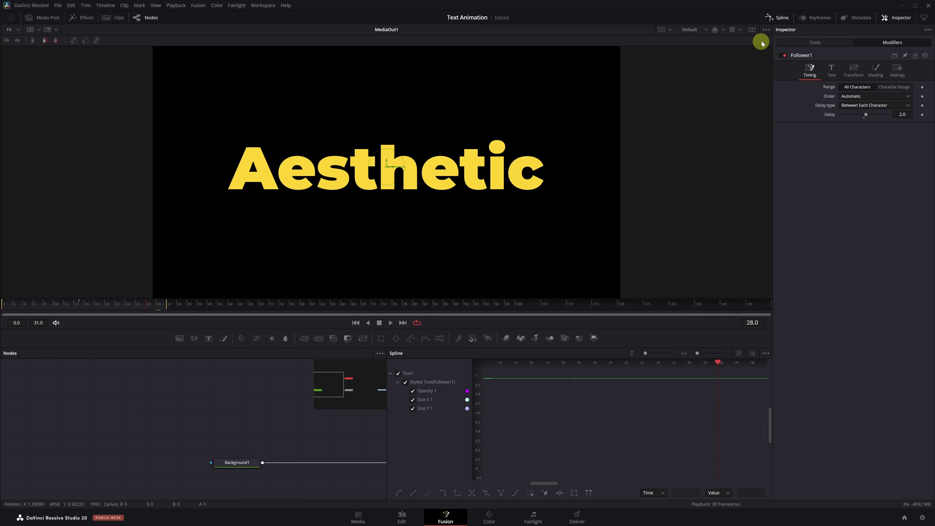
Close the Spline editor, tick Motion Blur in Text1's Settings tab, and play to preview it.
left_click(775, 20)
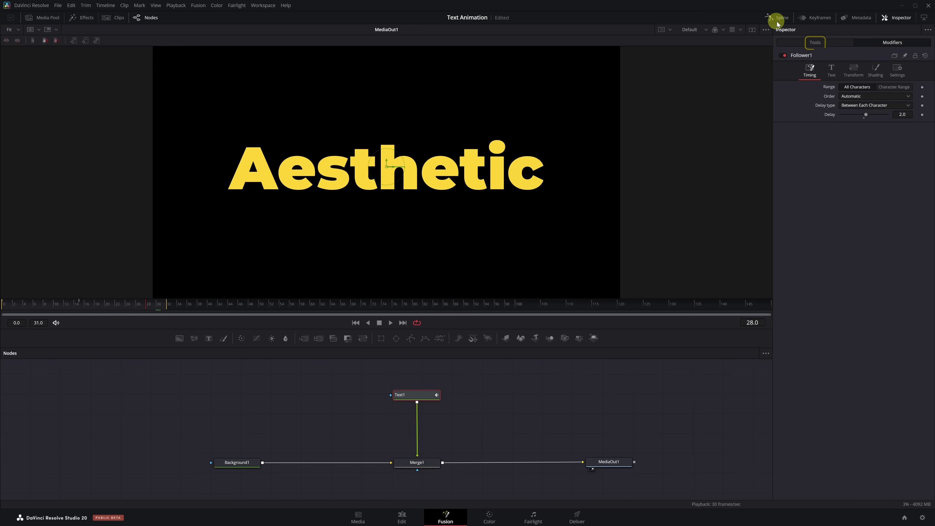
left_click(815, 45)
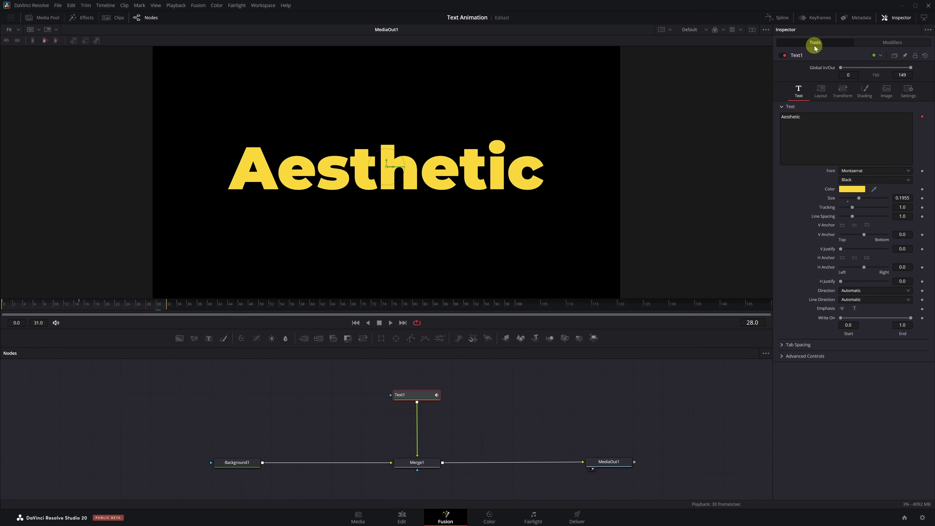
left_click(913, 92)
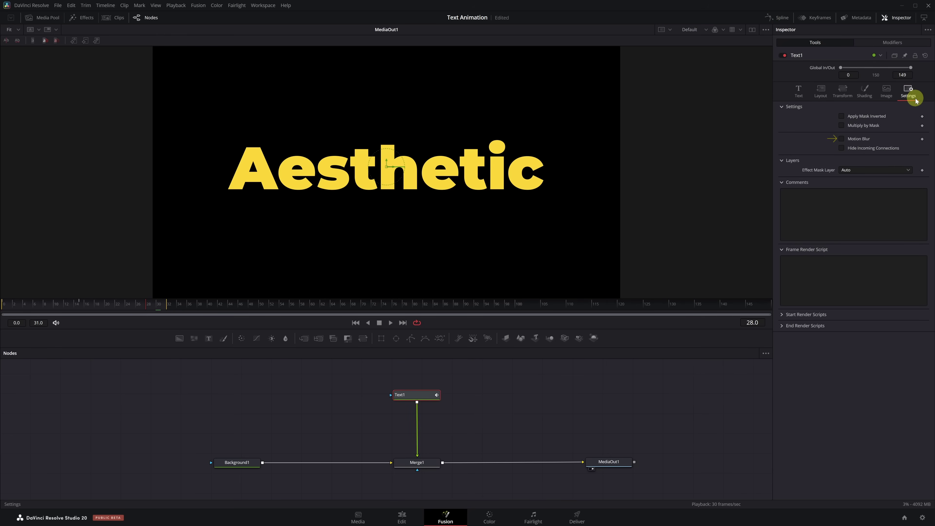
left_click(842, 139)
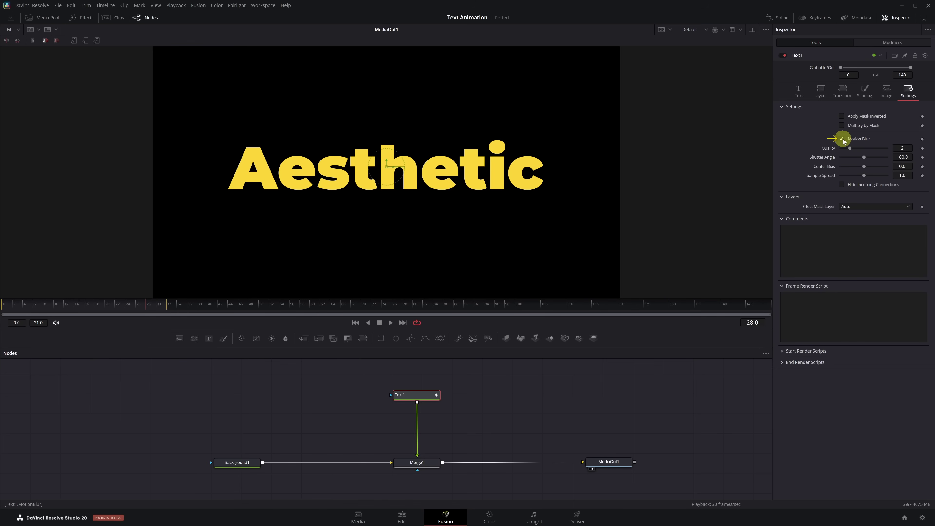
key("space")
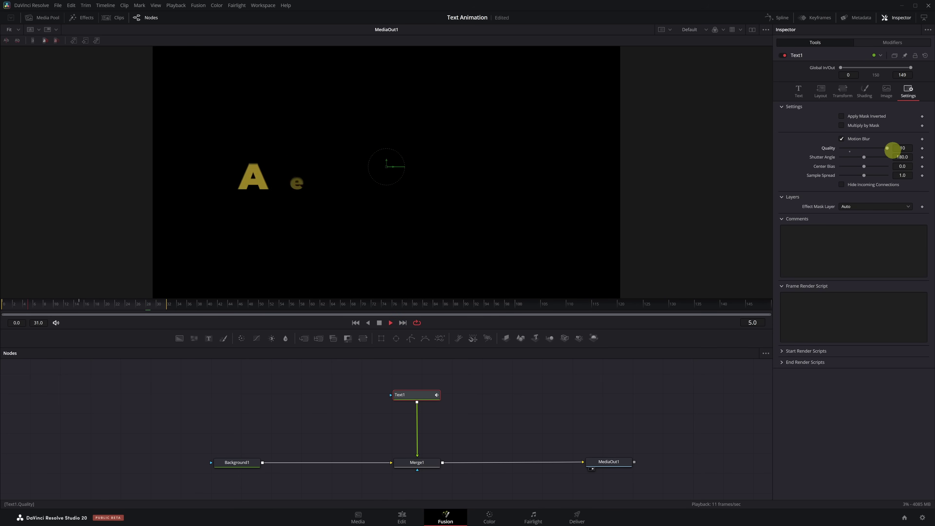